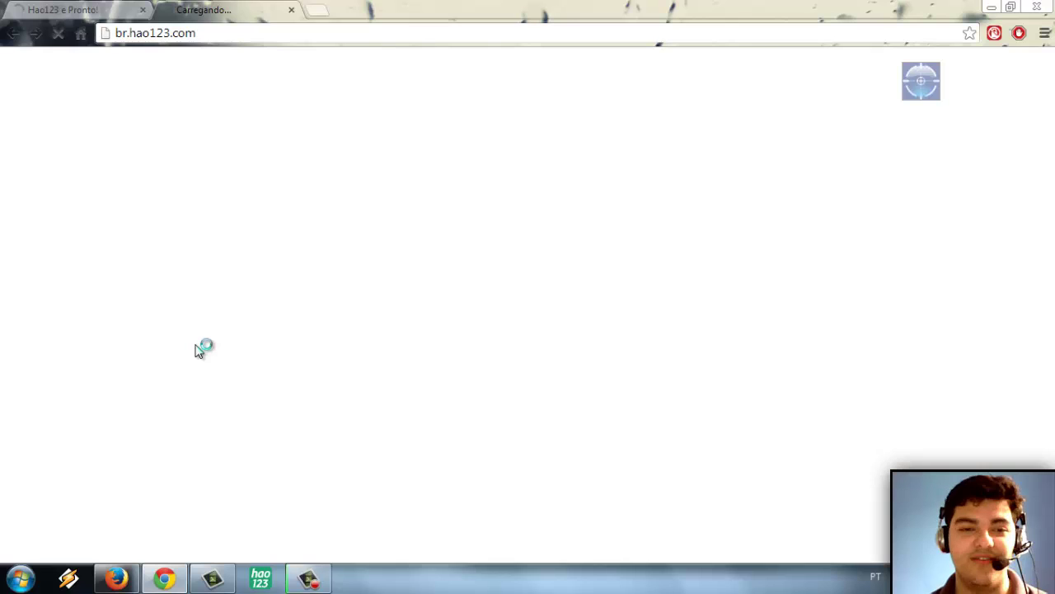
{"action": "left_click", "coordinate": [196, 30]}
{"action": "left_click", "coordinate": [173, 32]}
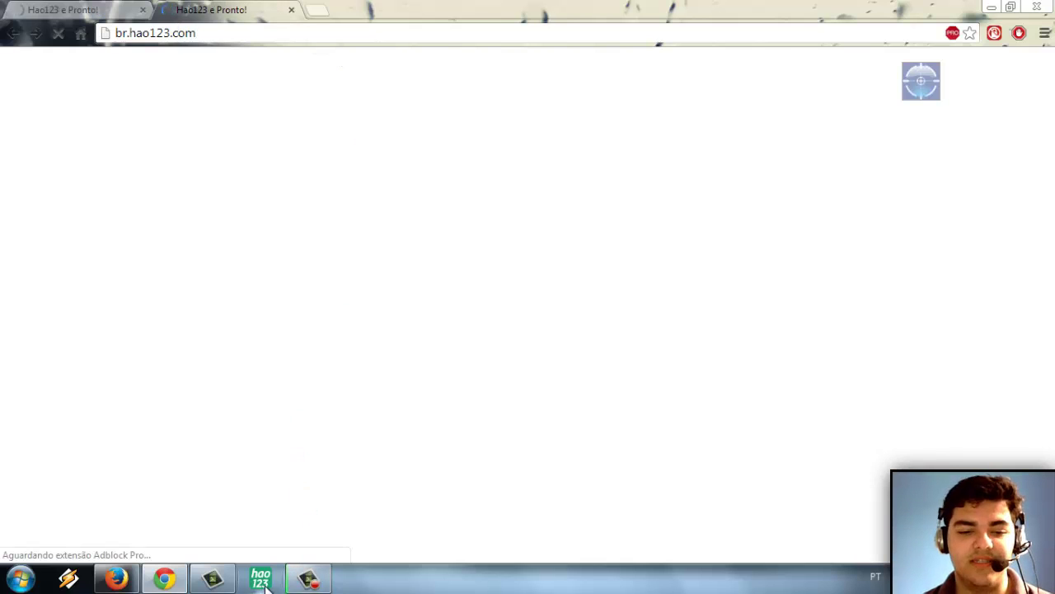
{"action": "key", "text": "super"}
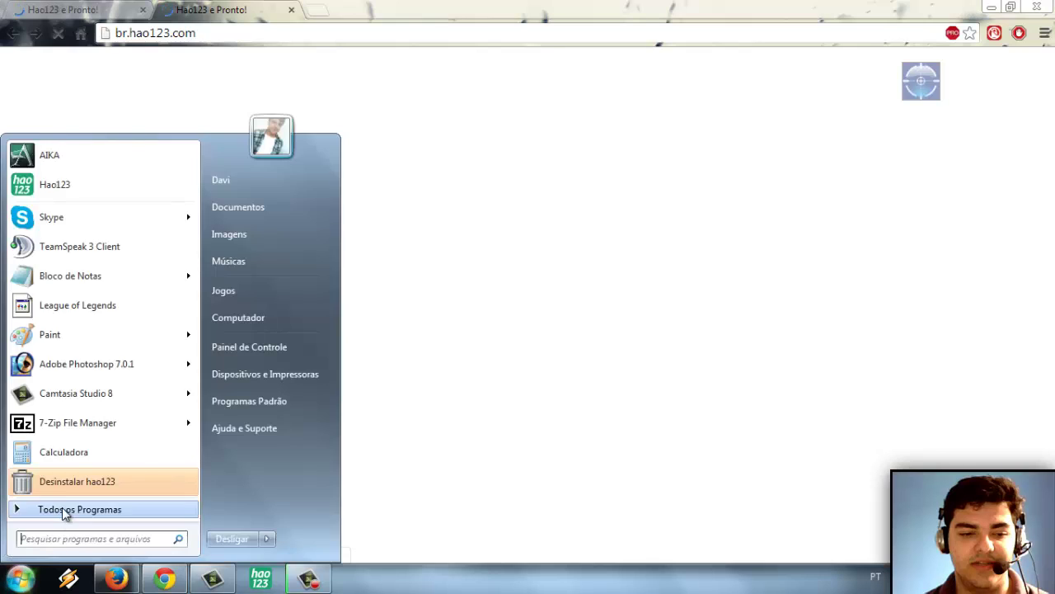
{"action": "key", "text": "super"}
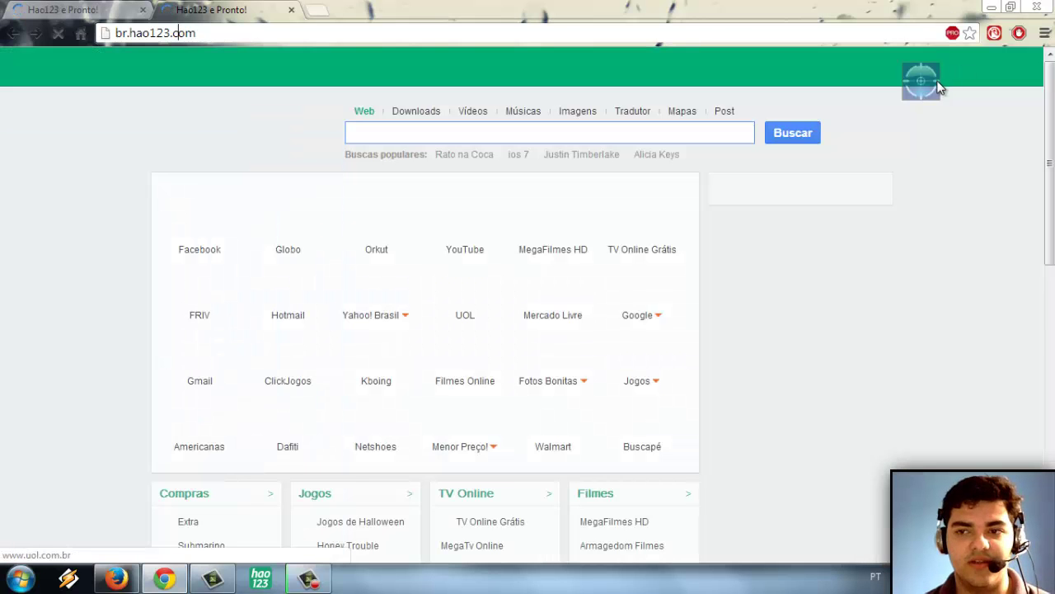
{"action": "right_click", "coordinate": [927, 89]}
{"action": "left_click", "coordinate": [916, 227]}
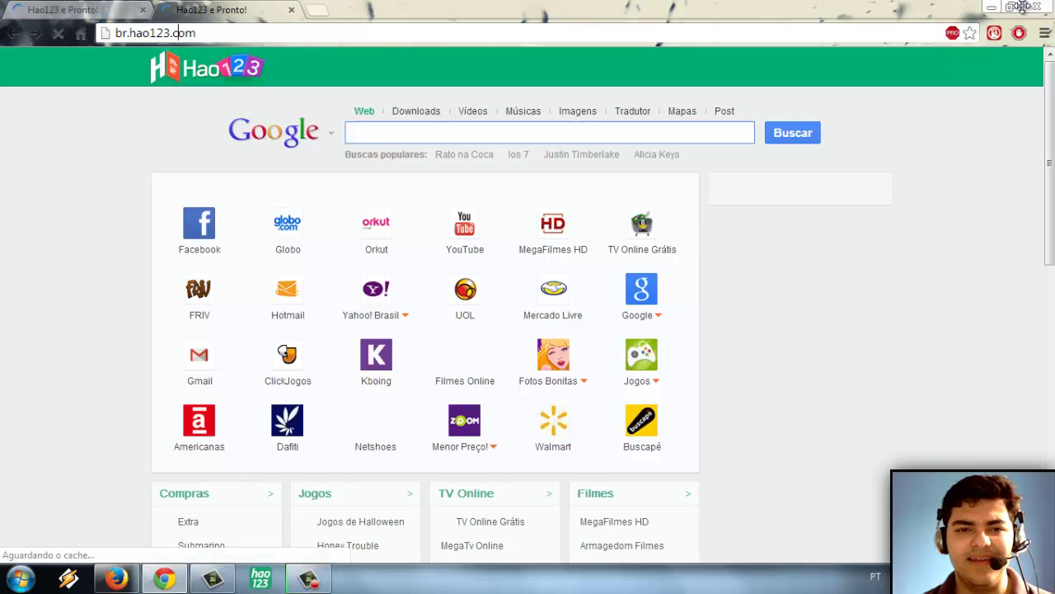
Open Chrome's settings page to check the startup, home page and search engine options, and close it.
{"action": "left_click", "coordinate": [1044, 38]}
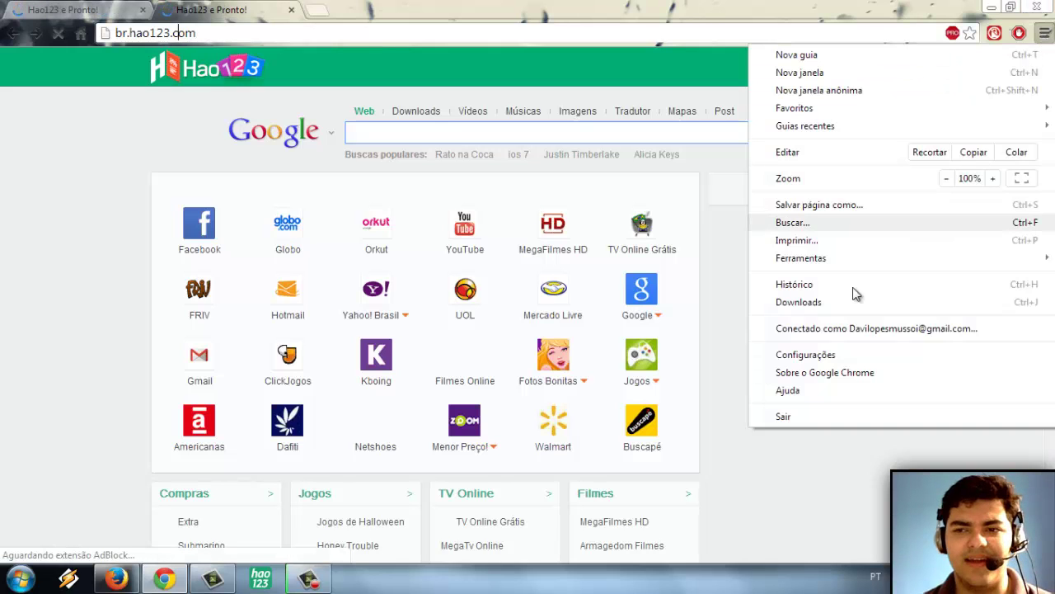
{"action": "left_click", "coordinate": [823, 357]}
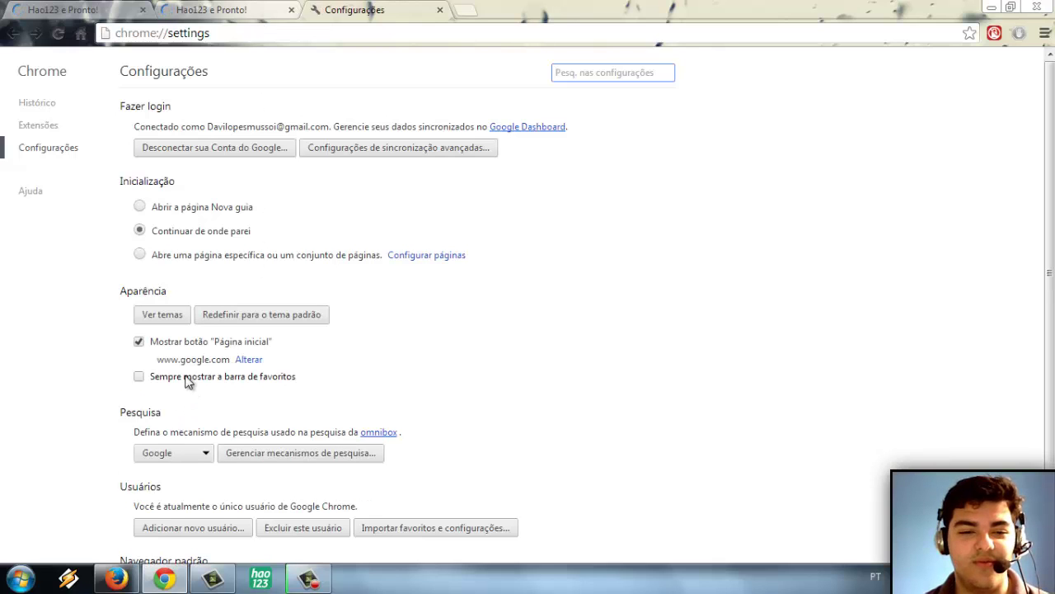
{"action": "left_click", "coordinate": [440, 10]}
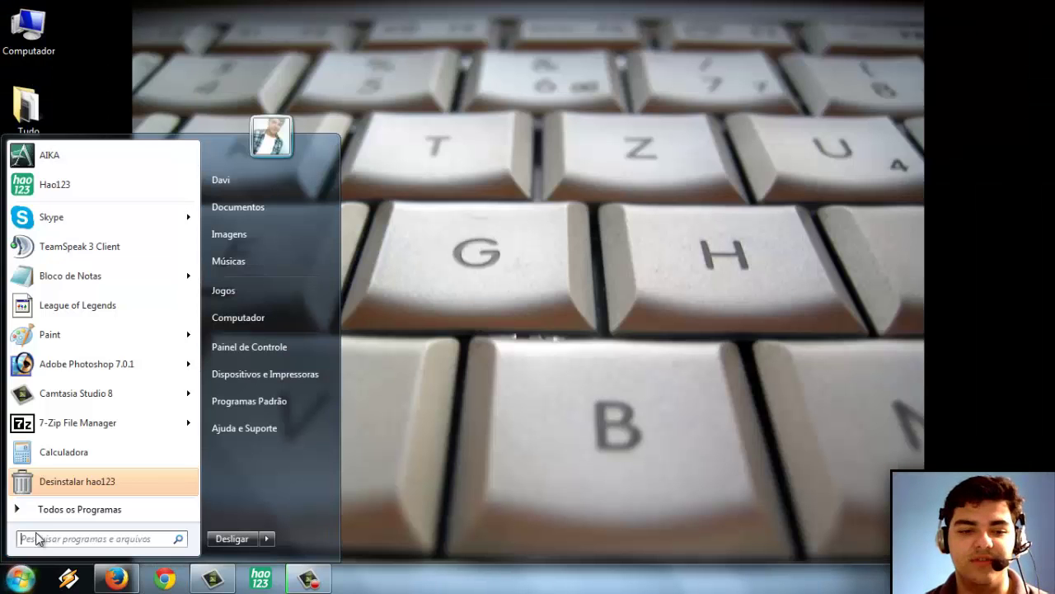
Find the Hao123-Brazil folder among all installed programs and expand it to check its shortcuts.
{"action": "left_click", "coordinate": [67, 485]}
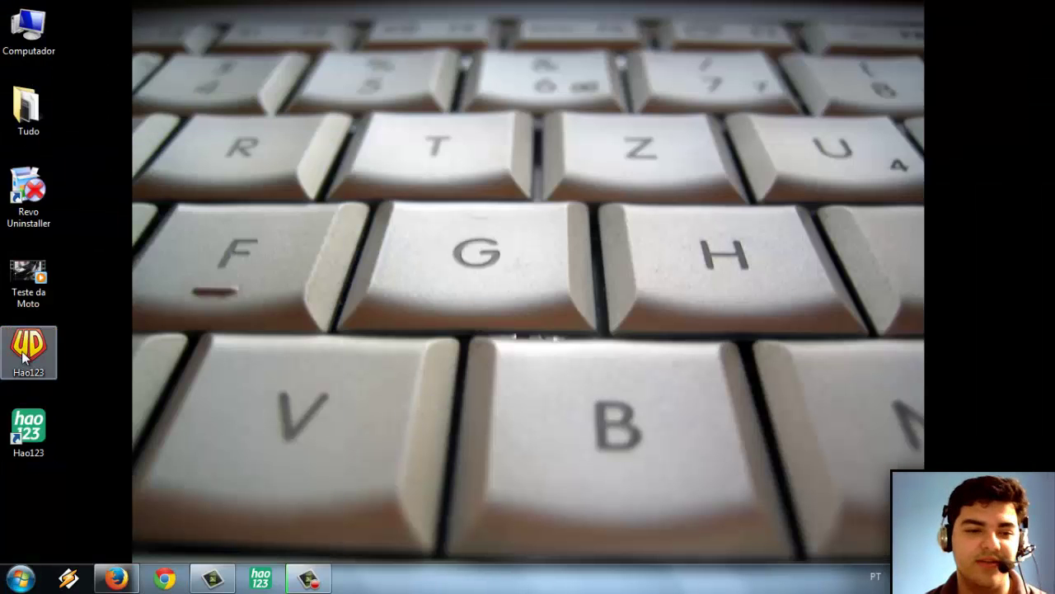
{"action": "left_click", "coordinate": [19, 577]}
{"action": "left_click", "coordinate": [80, 508]}
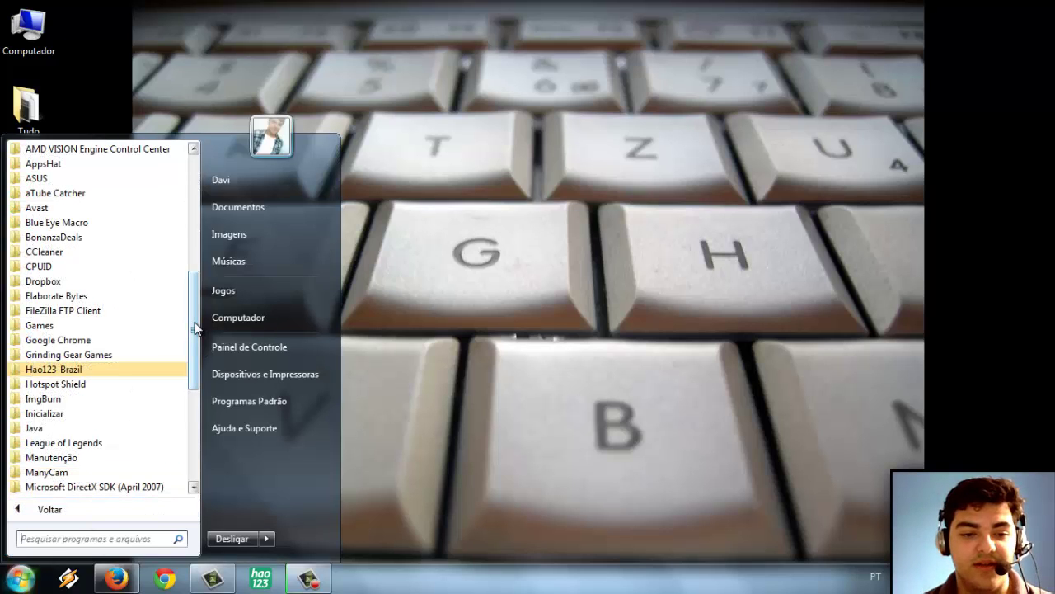
{"action": "left_click", "coordinate": [117, 368]}
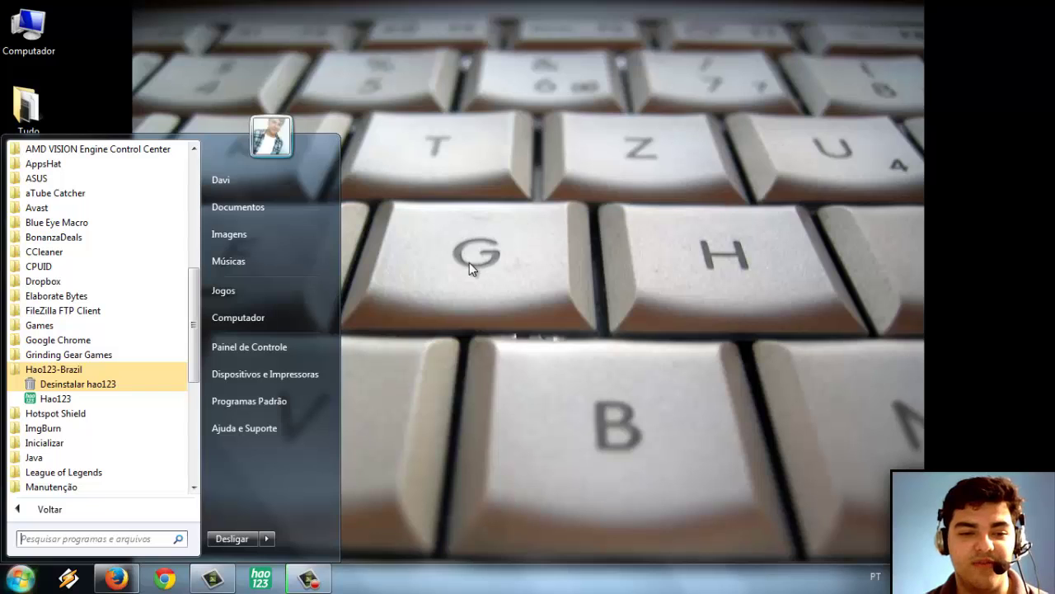
{"action": "scroll", "coordinate": [193, 363], "scroll_direction": "down", "scroll_amount": 2}
{"action": "left_click", "coordinate": [333, 541]}
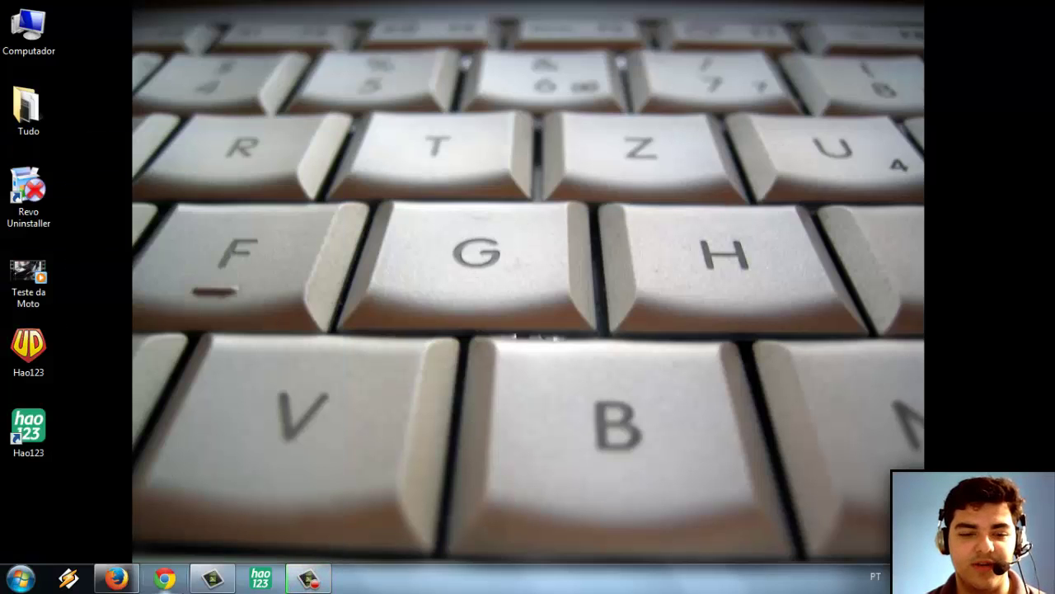
{"action": "left_click", "coordinate": [117, 577]}
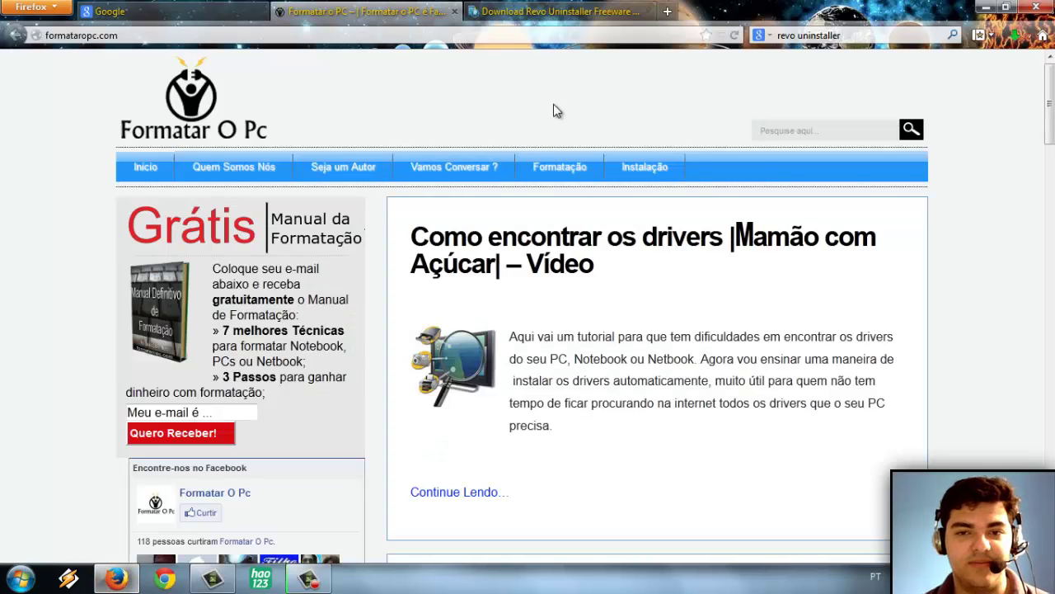
{"action": "left_click", "coordinate": [536, 12]}
{"action": "left_click", "coordinate": [419, 10]}
{"action": "scroll", "coordinate": [643, 166], "scroll_direction": "down", "scroll_amount": 2}
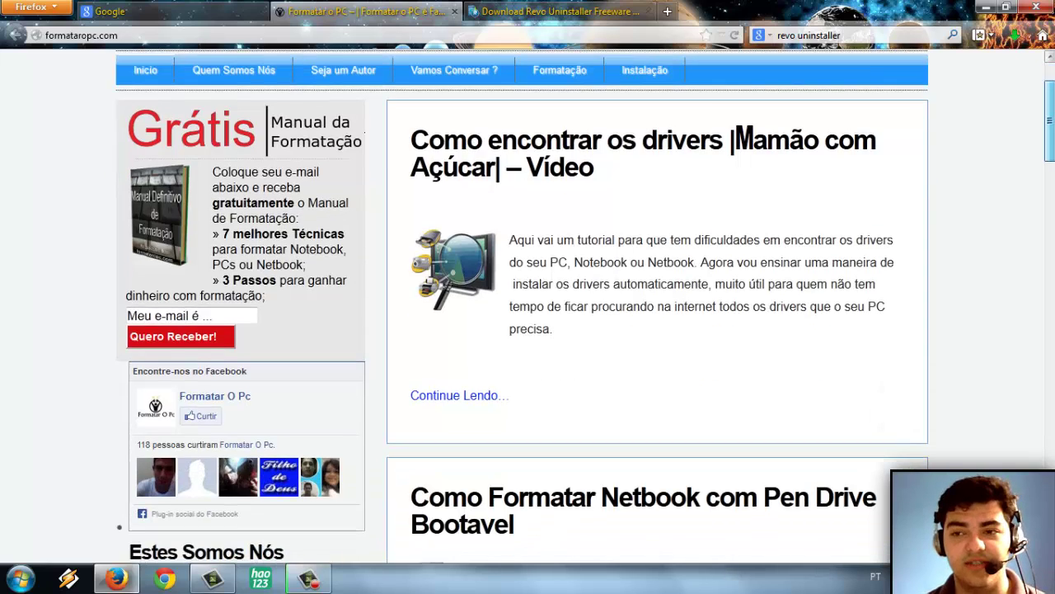
{"action": "scroll", "coordinate": [586, 307], "scroll_direction": "up", "scroll_amount": 2}
{"action": "left_click", "coordinate": [986, 7]}
Locate the Hao123-Client entry in Windows' Programas e Recursos list to check its uninstall option, and close the window.
{"action": "left_click", "coordinate": [17, 580]}
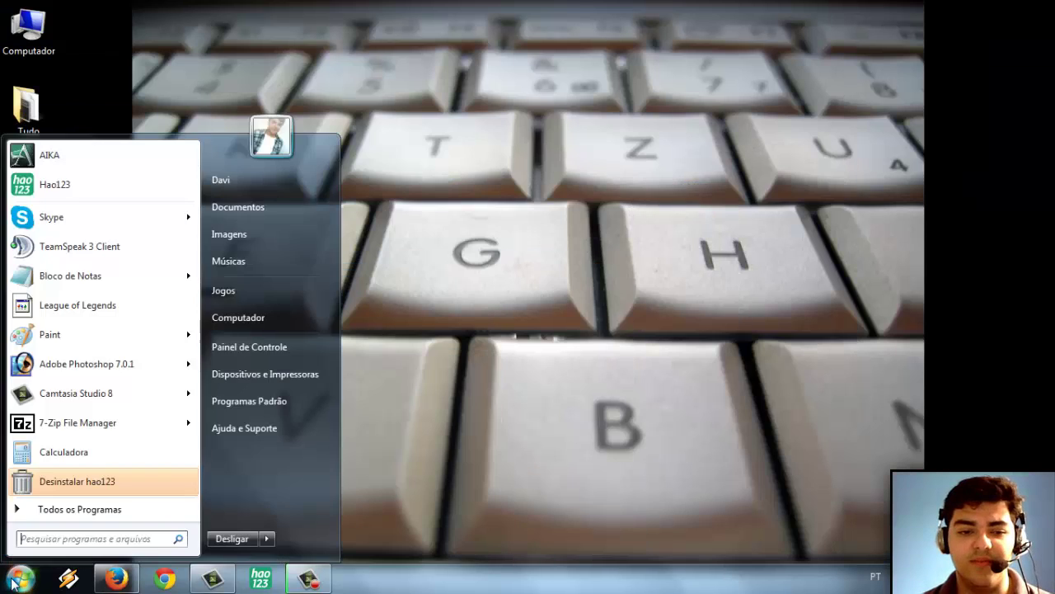
{"action": "left_click", "coordinate": [276, 349]}
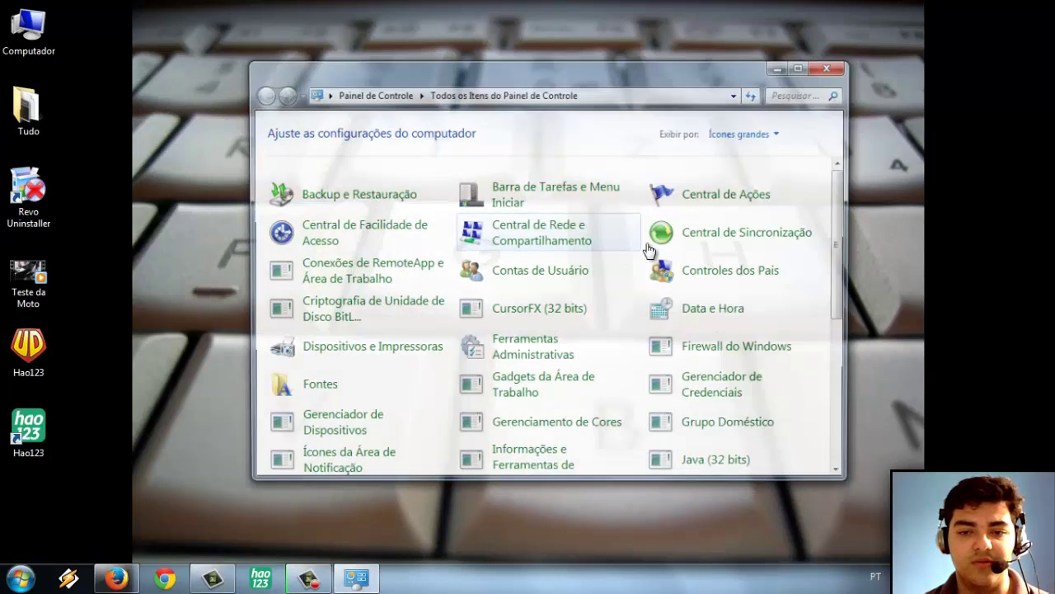
{"action": "scroll", "coordinate": [845, 244], "scroll_direction": "down", "scroll_amount": 5}
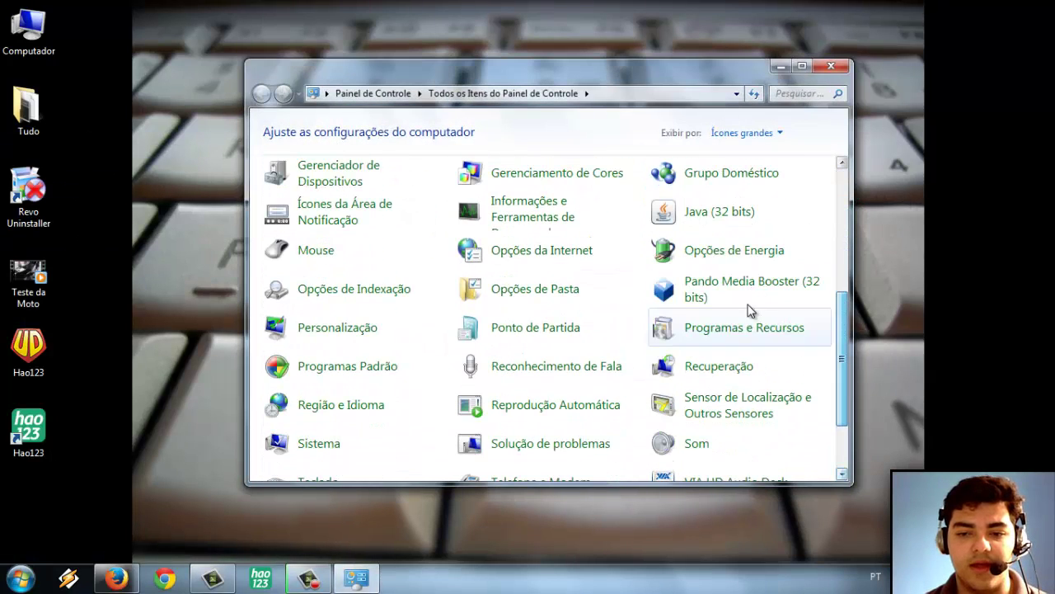
{"action": "left_click", "coordinate": [749, 333]}
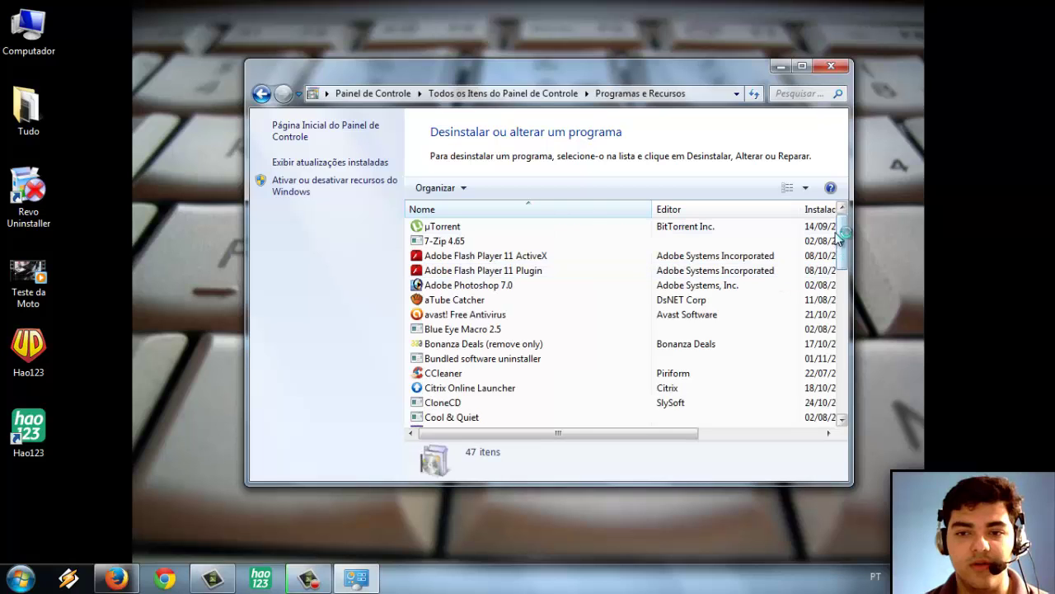
{"action": "scroll", "coordinate": [845, 247], "scroll_direction": "down", "scroll_amount": 4}
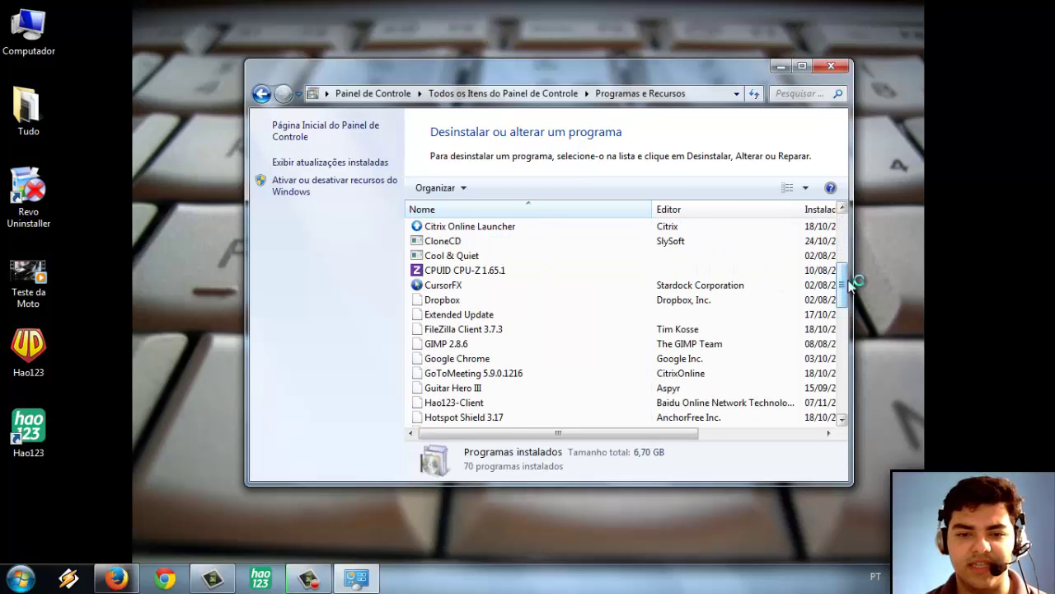
{"action": "left_click", "coordinate": [455, 417]}
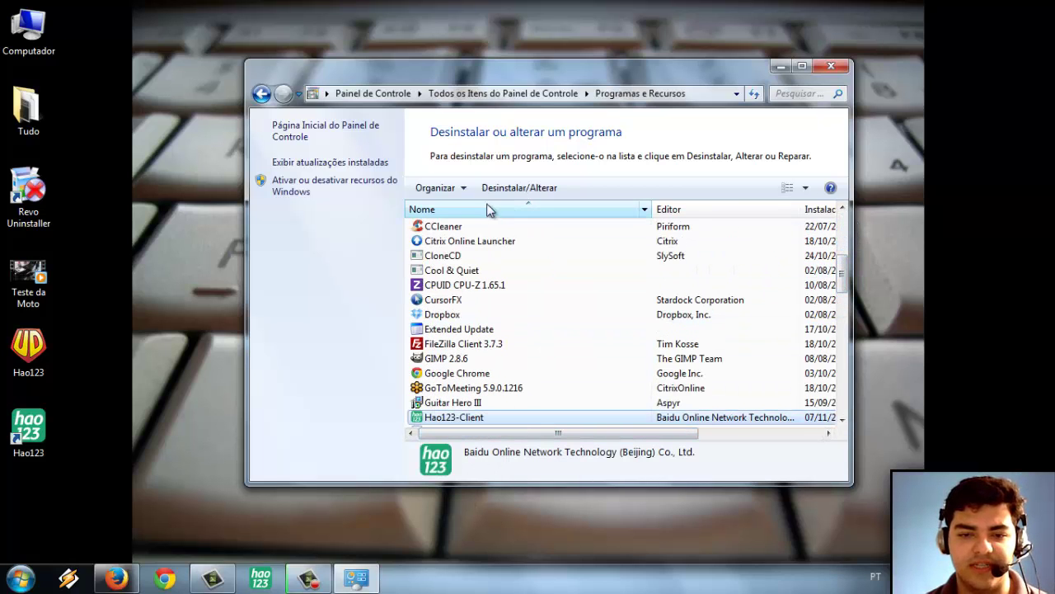
{"action": "left_click", "coordinate": [821, 66]}
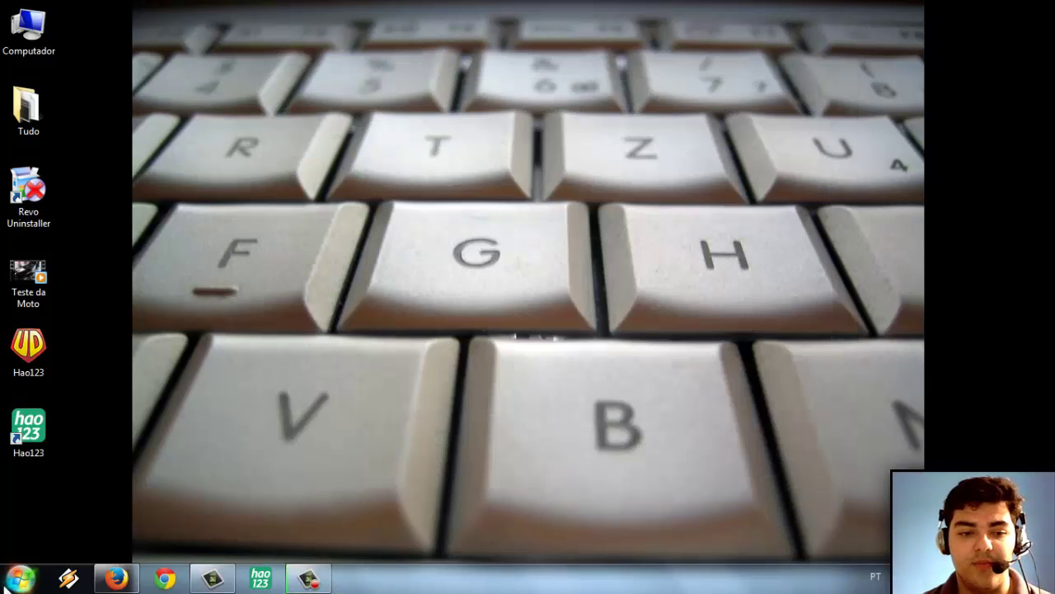
{"action": "left_click", "coordinate": [20, 577]}
{"action": "left_click", "coordinate": [78, 483]}
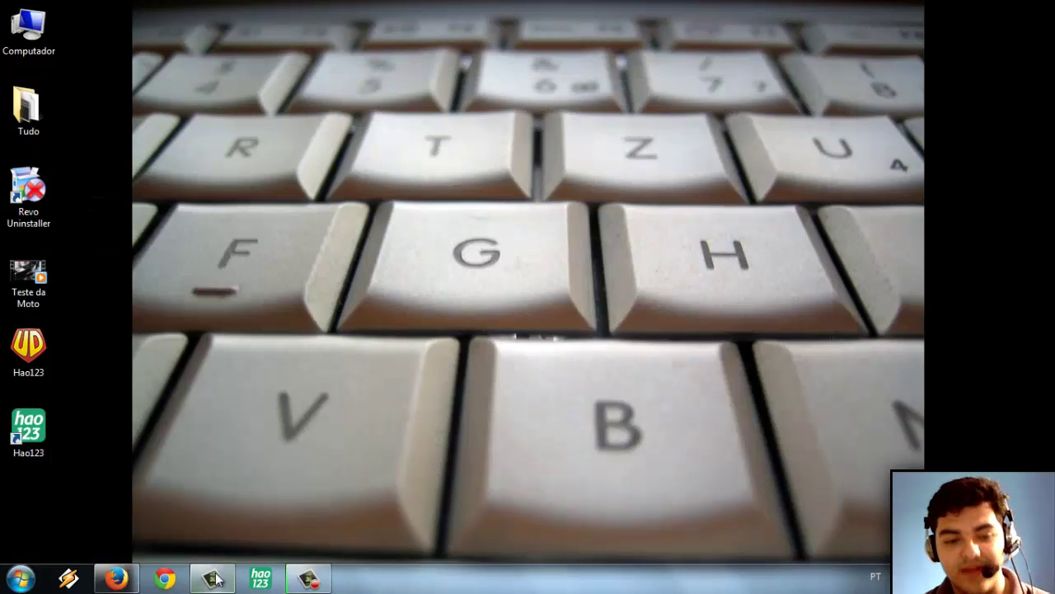
Switch to Firefox and show the already open Revo Uninstaller download page.
{"action": "left_click", "coordinate": [129, 573]}
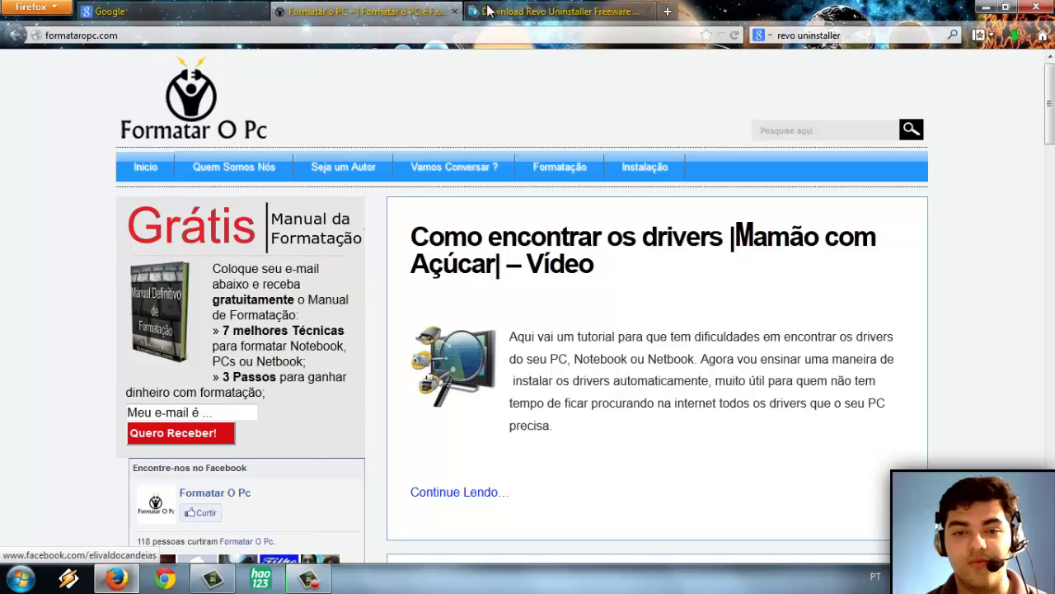
{"action": "left_click", "coordinate": [561, 11]}
{"action": "left_click", "coordinate": [667, 11]}
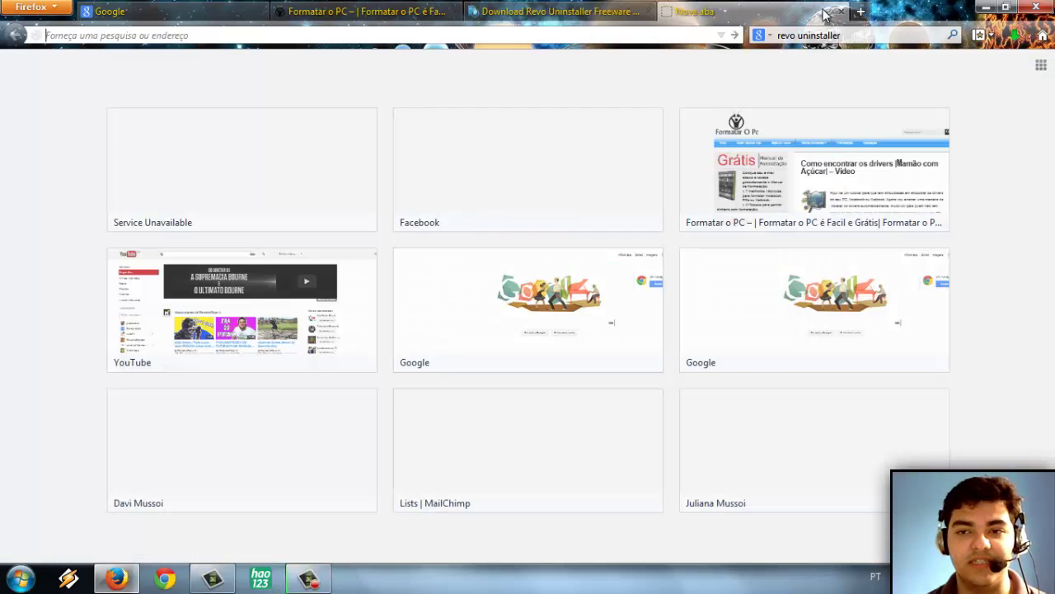
{"action": "left_click", "coordinate": [841, 11]}
{"action": "left_click", "coordinate": [362, 11]}
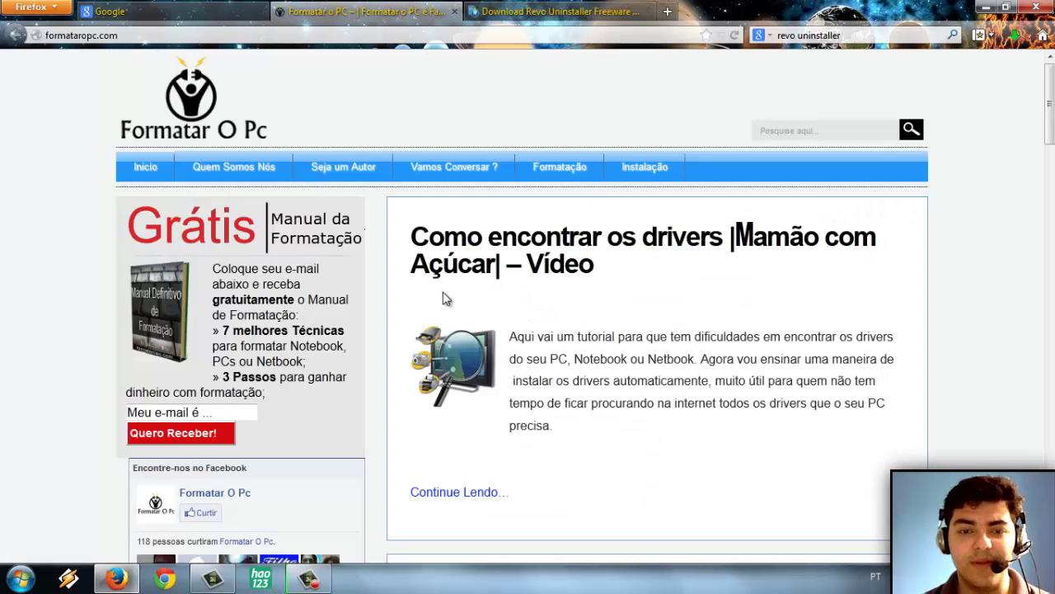
{"action": "left_click", "coordinate": [546, 11]}
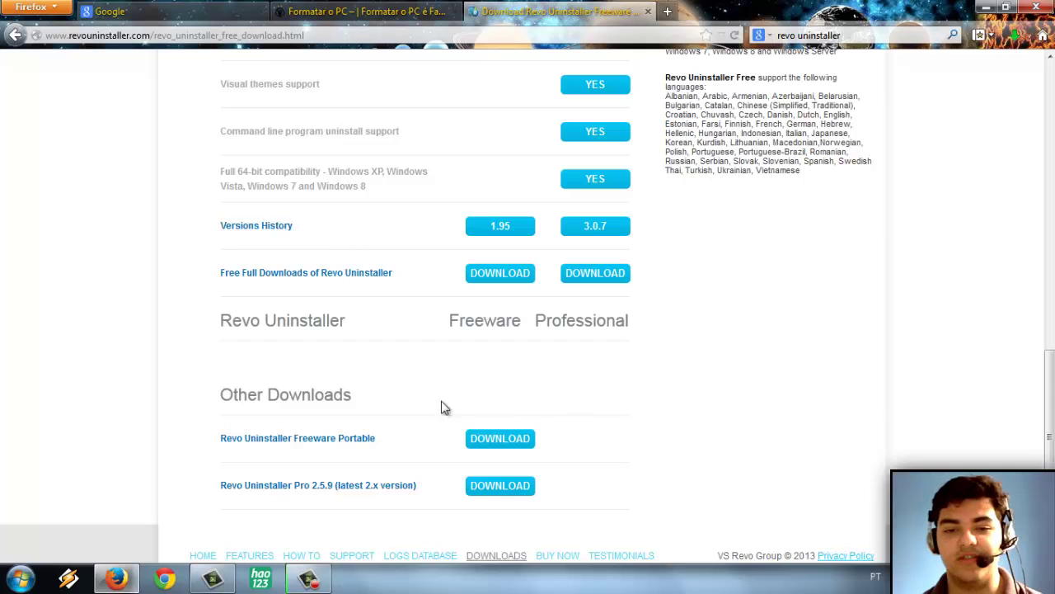
Examine the comparison of Revo Uninstaller Freeware and Professional features and the available downloads.
{"action": "left_click_drag", "start_coordinate": [1052, 390], "coordinate": [1052, 90]}
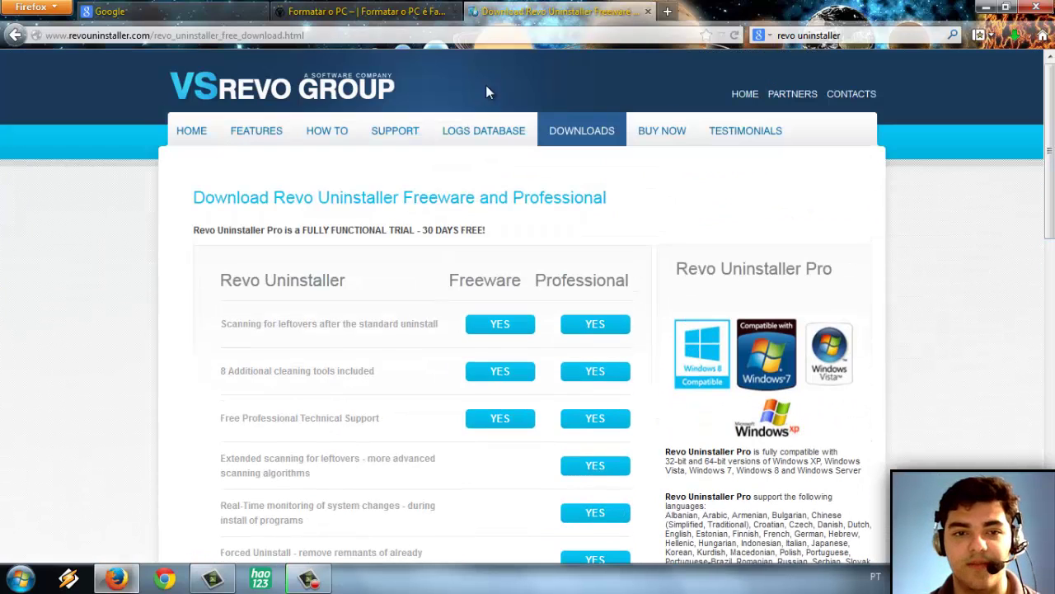
{"action": "left_click_drag", "start_coordinate": [189, 204], "coordinate": [580, 196]}
{"action": "left_click", "coordinate": [415, 188]}
{"action": "left_click_drag", "start_coordinate": [444, 197], "coordinate": [598, 198]}
{"action": "left_click", "coordinate": [1017, 223]}
{"action": "scroll", "coordinate": [1050, 165], "scroll_direction": "down", "scroll_amount": 1}
{"action": "scroll", "coordinate": [330, 330], "scroll_direction": "down", "scroll_amount": 4}
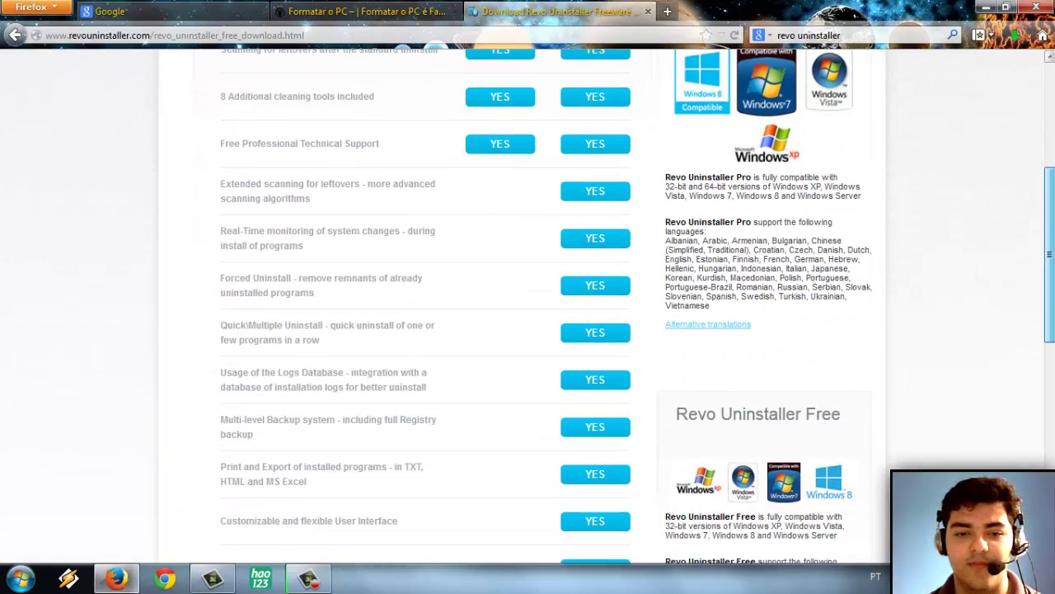
{"action": "left_click_drag", "start_coordinate": [247, 198], "coordinate": [334, 415]}
{"action": "left_click", "coordinate": [334, 415]}
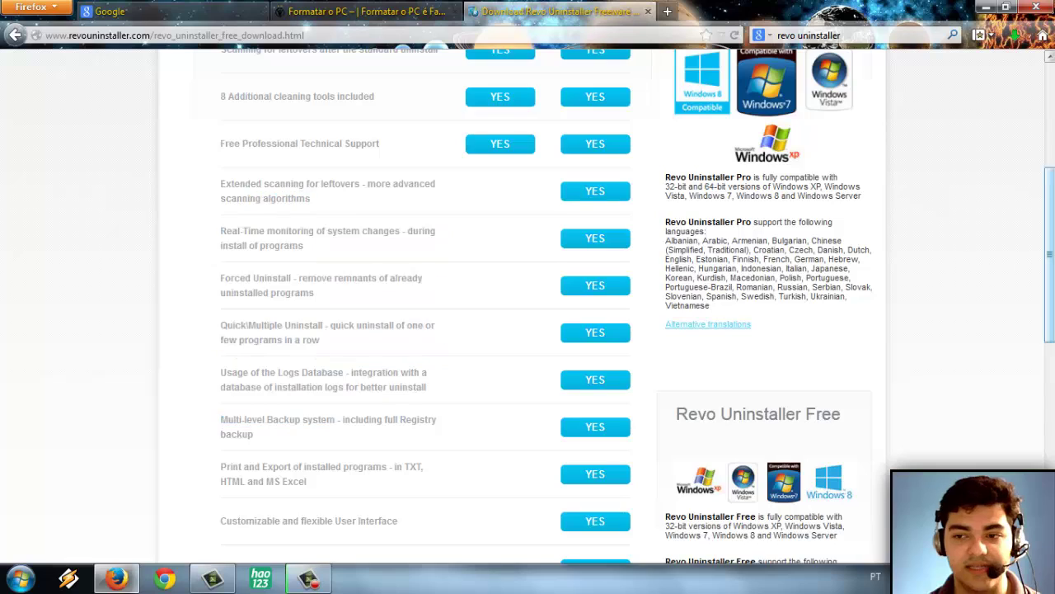
{"action": "scroll", "coordinate": [334, 415], "scroll_direction": "down", "scroll_amount": 8}
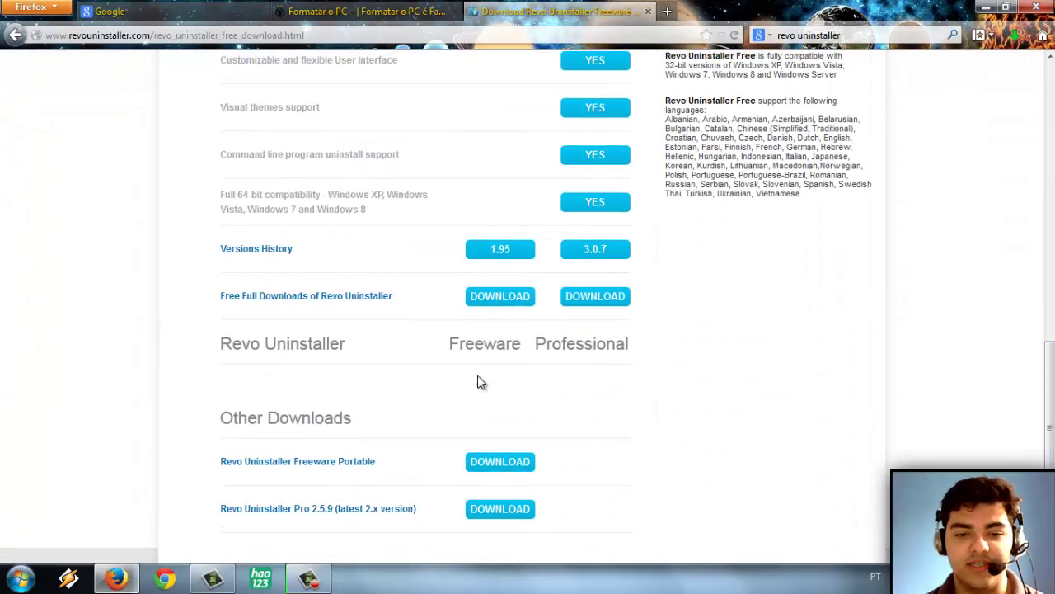
{"action": "scroll", "coordinate": [527, 305], "scroll_direction": "up", "scroll_amount": 15}
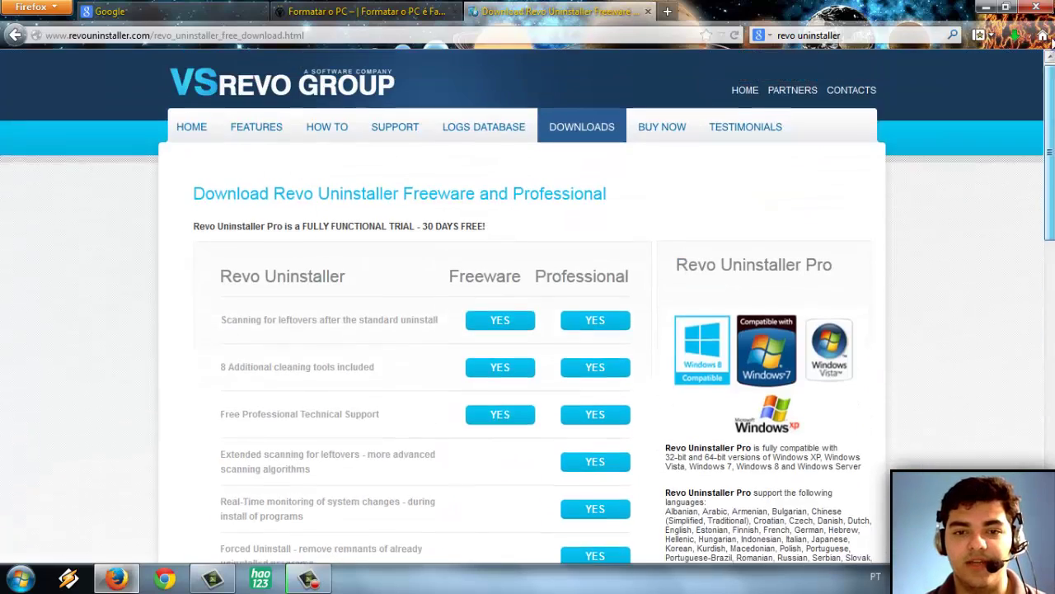
{"action": "scroll", "coordinate": [527, 305], "scroll_direction": "down", "scroll_amount": 3}
{"action": "scroll", "coordinate": [541, 393], "scroll_direction": "down", "scroll_amount": 11}
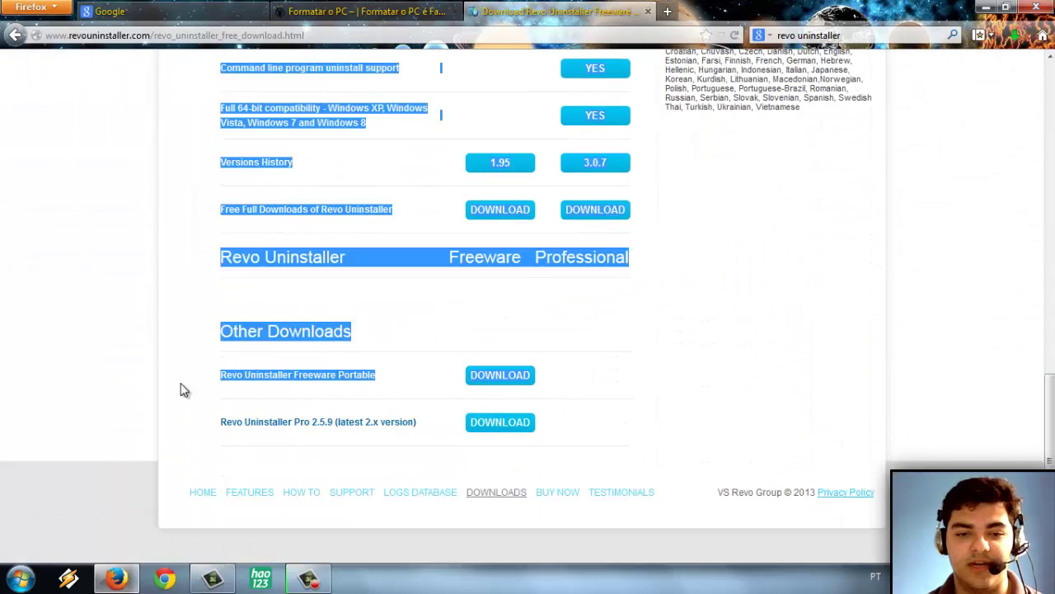
Highlight the note about the Revo Uninstaller Pro free trial period and clear the selection.
{"action": "left_click_drag", "start_coordinate": [1047, 362], "coordinate": [1047, 56]}
{"action": "left_click_drag", "start_coordinate": [356, 224], "coordinate": [450, 230]}
{"action": "left_click", "coordinate": [461, 229]}
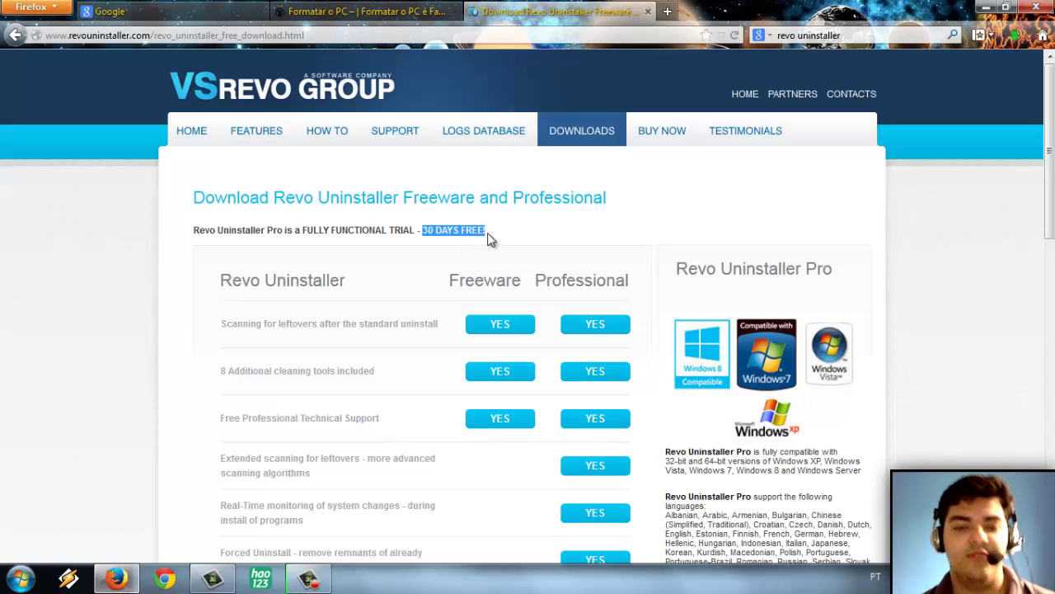
{"action": "left_click", "coordinate": [518, 225]}
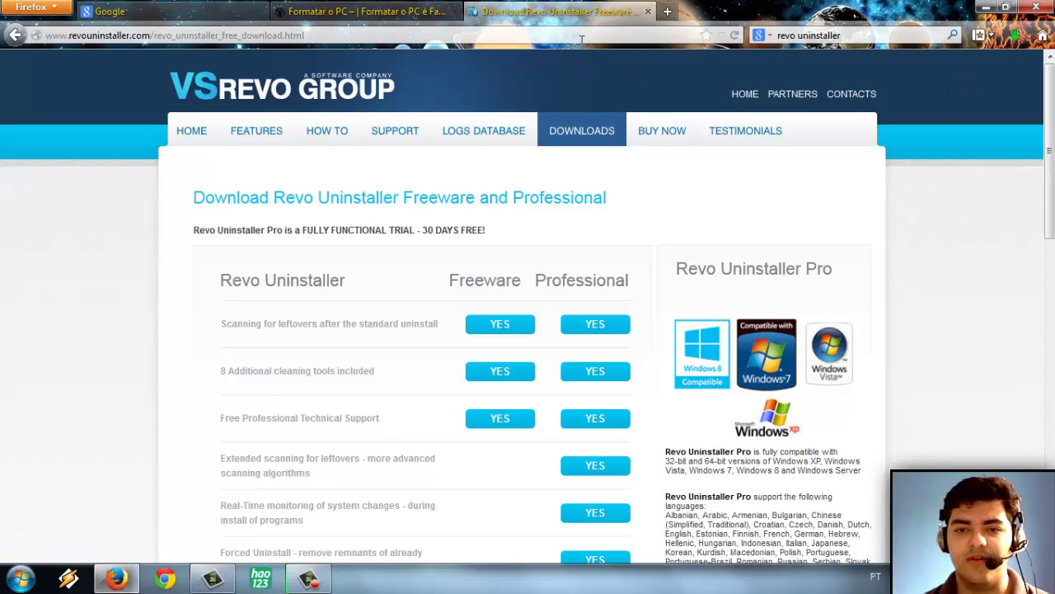
Launch the downloaded RevoUninProSetup259.exe from Firefox's downloads and allow it to run.
{"action": "left_click", "coordinate": [1019, 36]}
{"action": "left_click", "coordinate": [825, 89]}
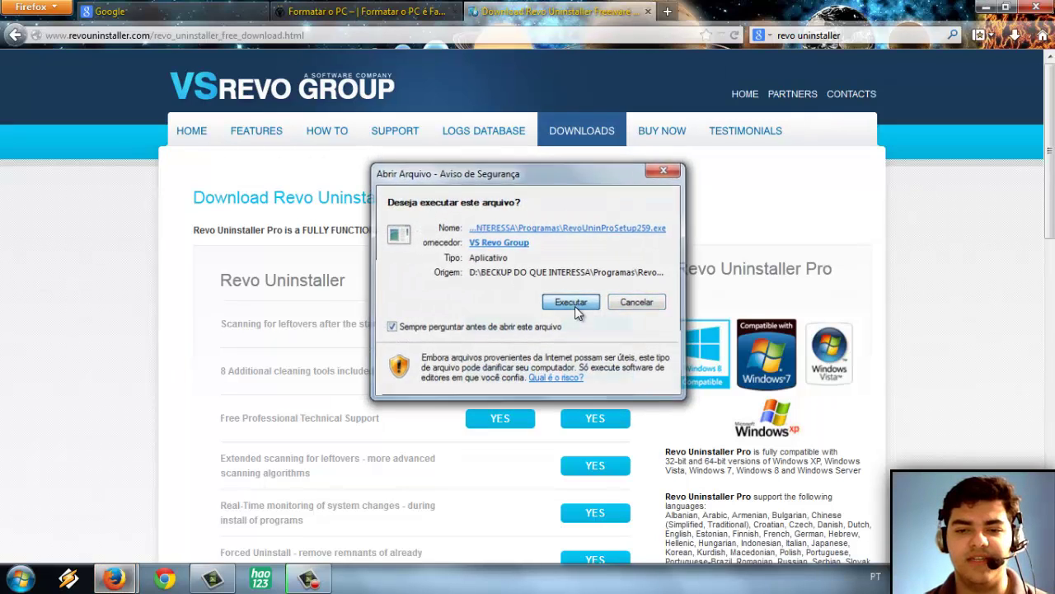
{"action": "left_click", "coordinate": [575, 305]}
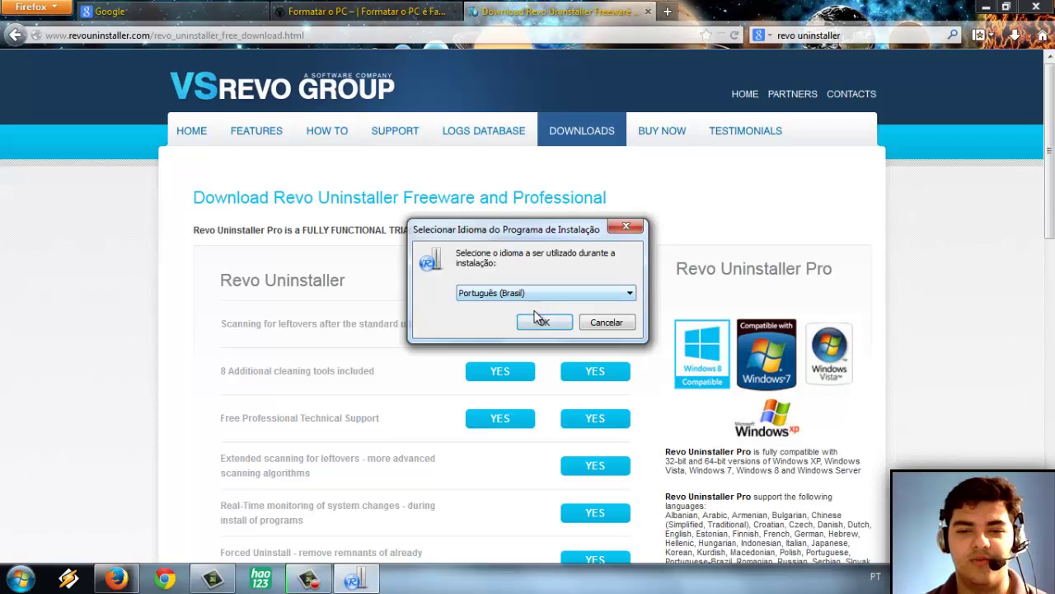
{"action": "left_click", "coordinate": [540, 323]}
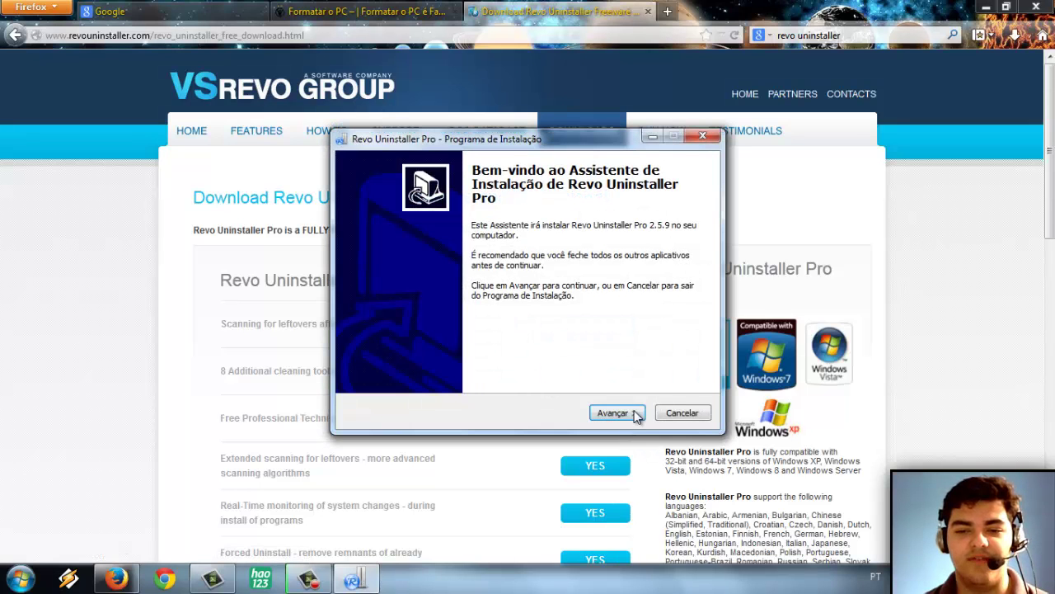
{"action": "left_click", "coordinate": [636, 415]}
{"action": "left_click", "coordinate": [486, 365]}
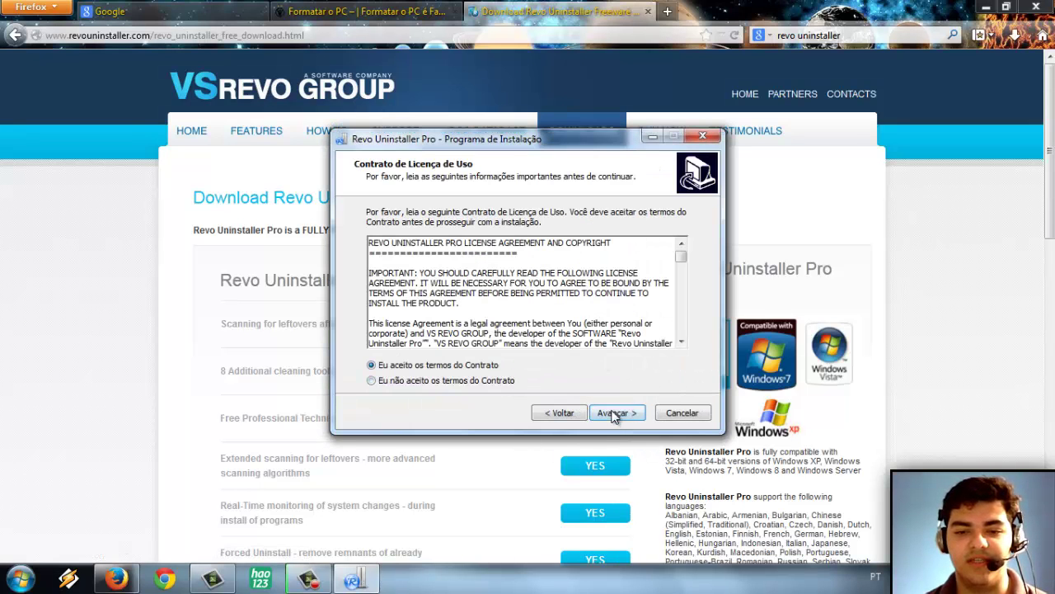
{"action": "left_click", "coordinate": [614, 412]}
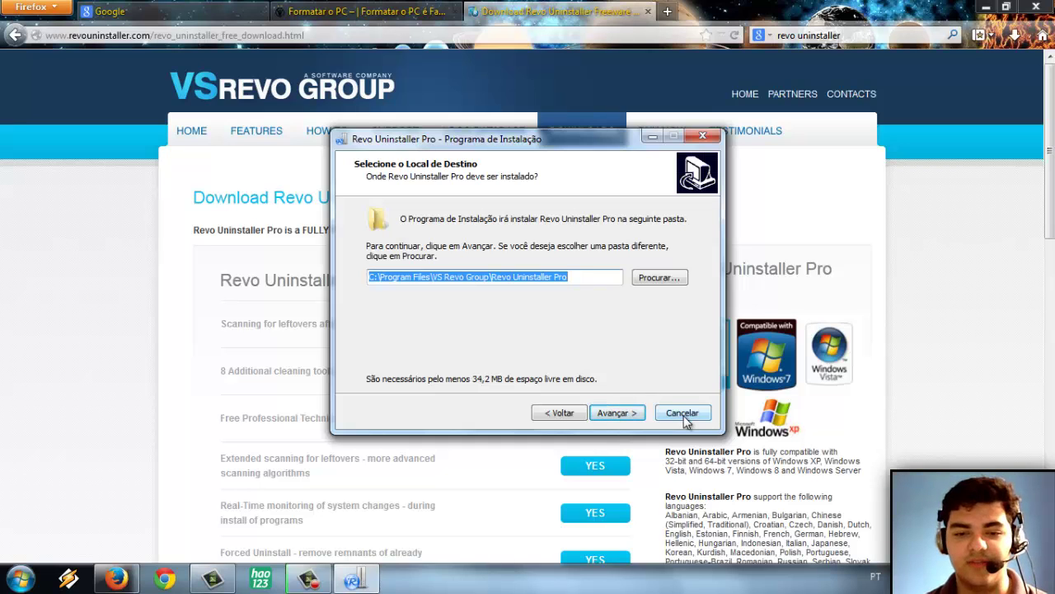
{"action": "left_click", "coordinate": [683, 414]}
{"action": "left_click", "coordinate": [602, 371]}
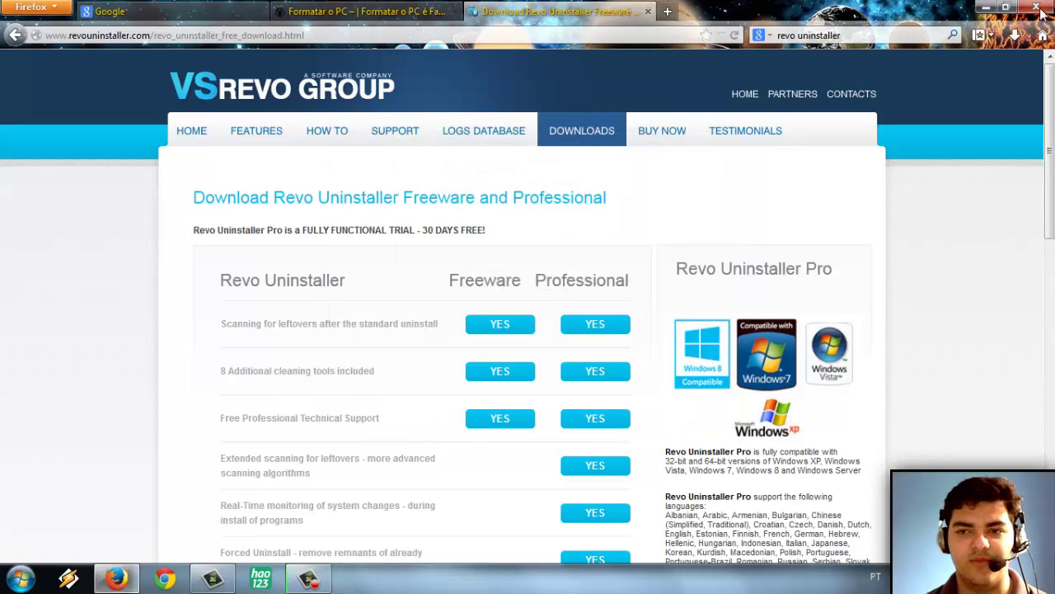
Show the already open Formatar O Pc site and look through the articles on its home page.
{"action": "left_click", "coordinate": [367, 11]}
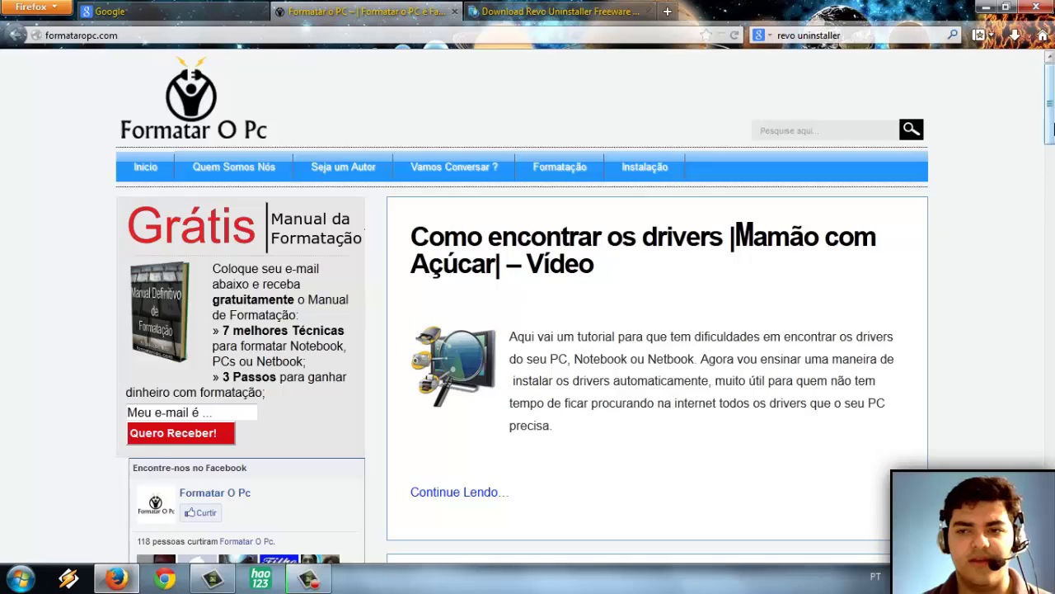
{"action": "scroll", "coordinate": [1052, 130], "scroll_direction": "down", "scroll_amount": 15}
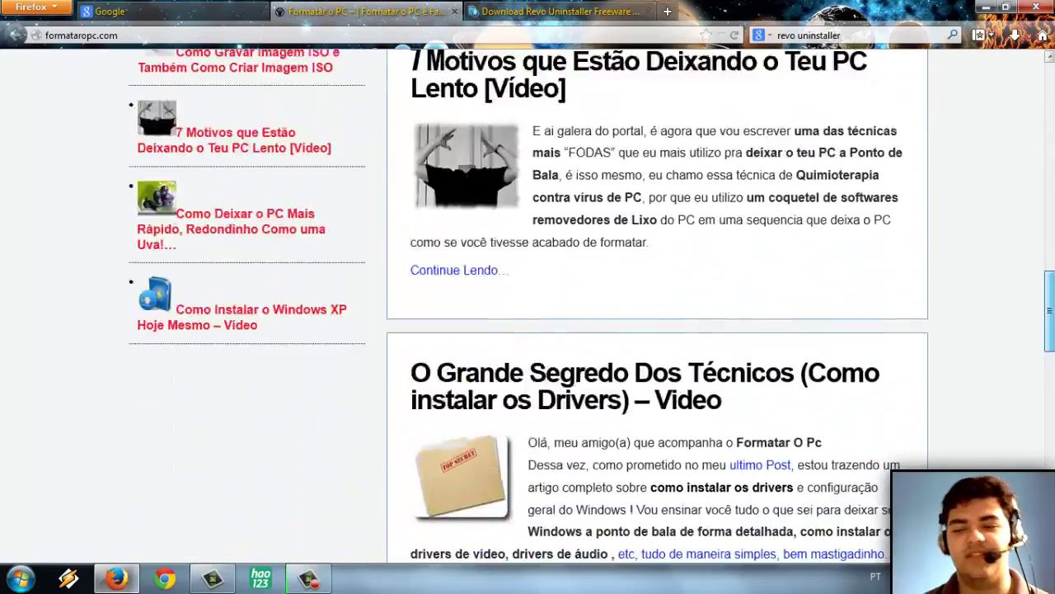
{"action": "scroll", "coordinate": [528, 305], "scroll_direction": "up", "scroll_amount": 15}
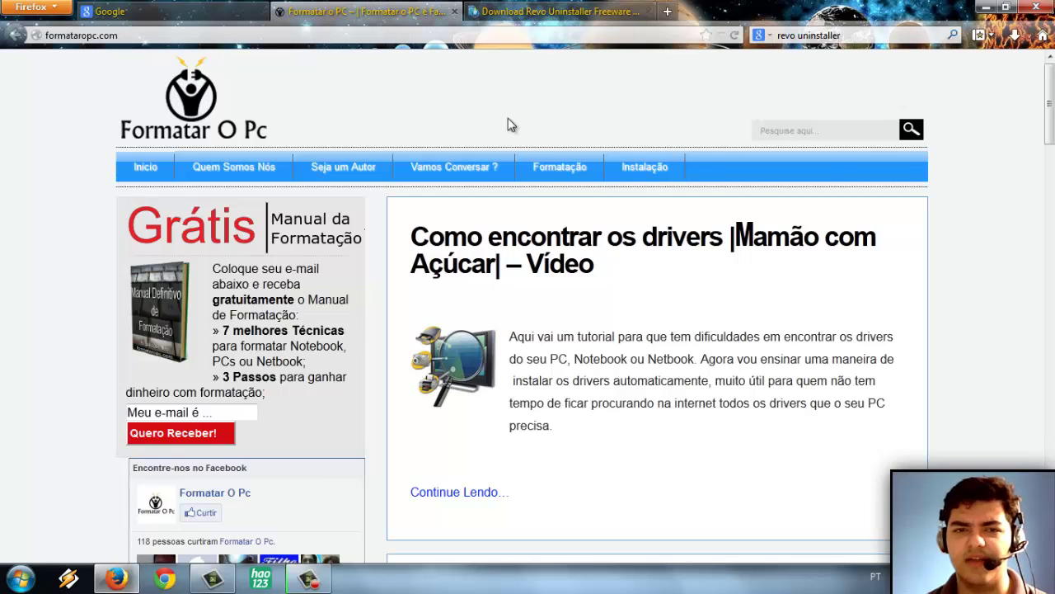
Close the Google tab in Firefox and minimize the browser to reveal the desktop.
{"action": "left_click", "coordinate": [247, 11]}
{"action": "left_click", "coordinate": [280, 12]}
{"action": "left_click", "coordinate": [252, 13]}
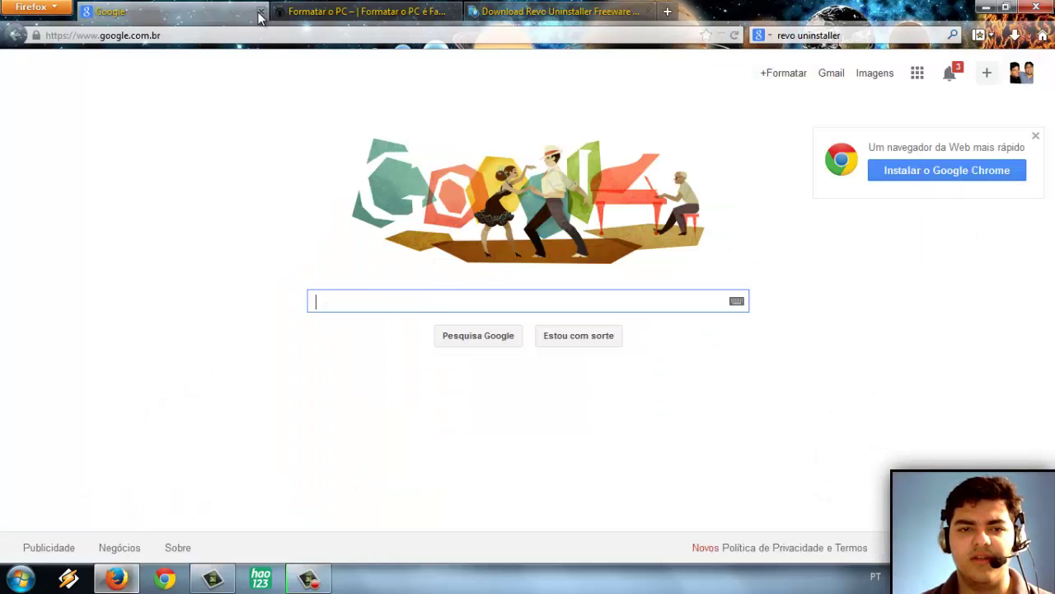
{"action": "left_click", "coordinate": [260, 13]}
{"action": "left_click", "coordinate": [987, 8]}
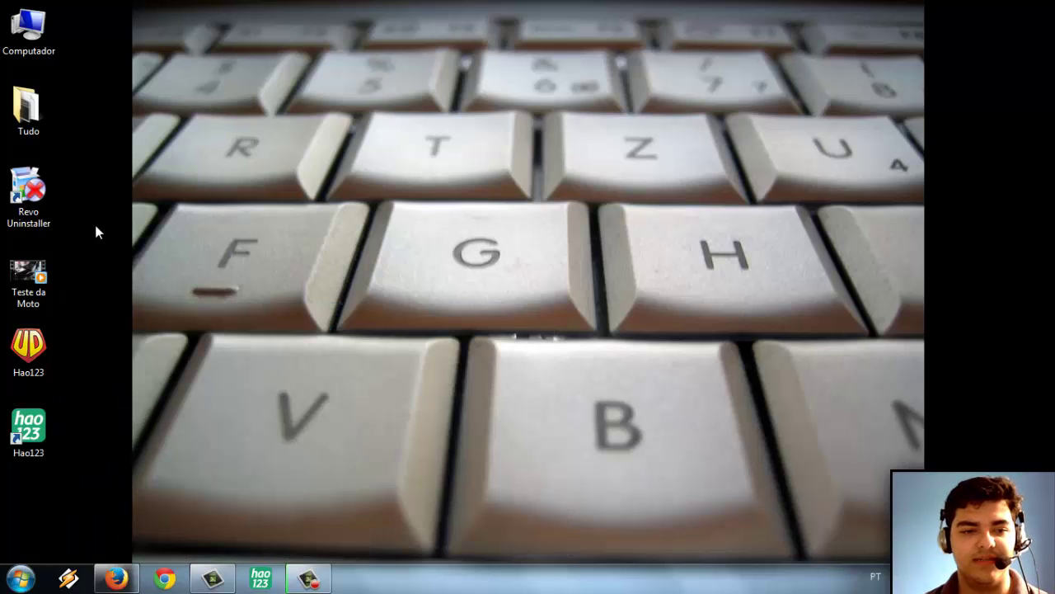
{"action": "left_click", "coordinate": [116, 578]}
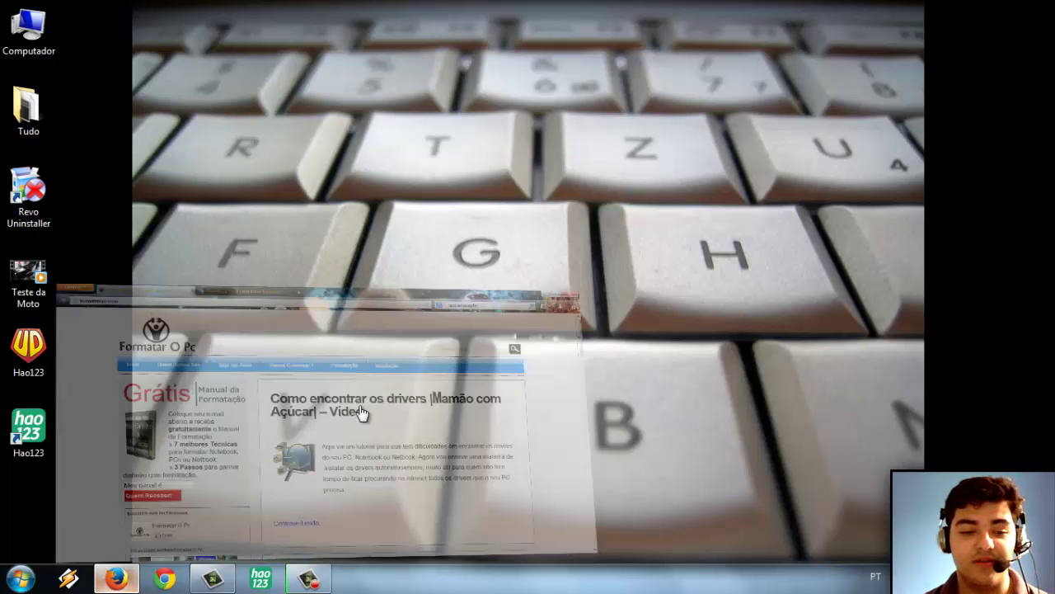
{"action": "left_click", "coordinate": [985, 8]}
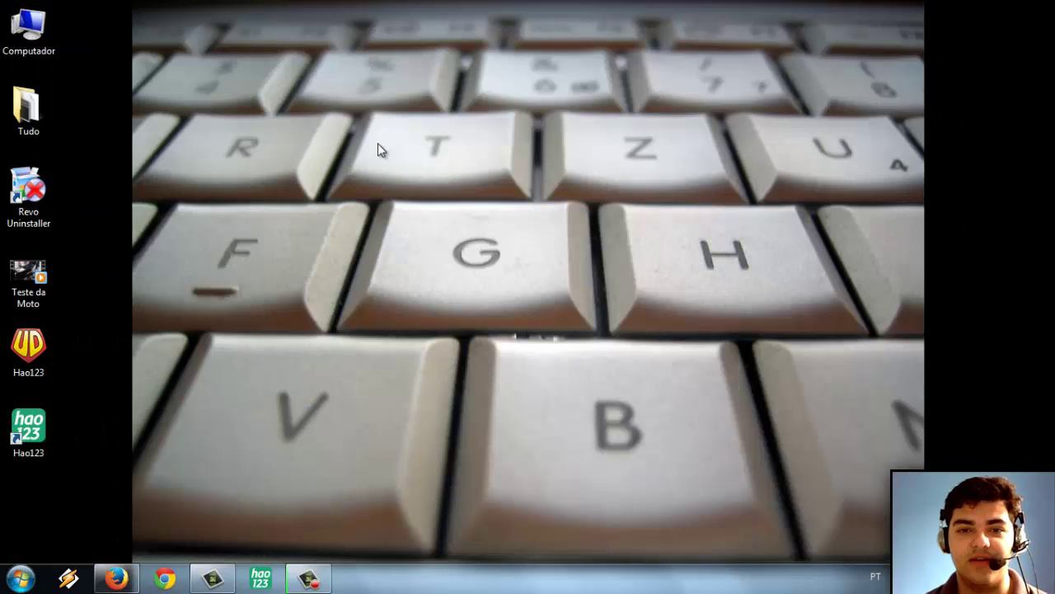
Launch Revo Uninstaller from its desktop shortcut and reposition its window slightly.
{"action": "left_click", "coordinate": [29, 194]}
{"action": "double_click", "coordinate": [28, 194]}
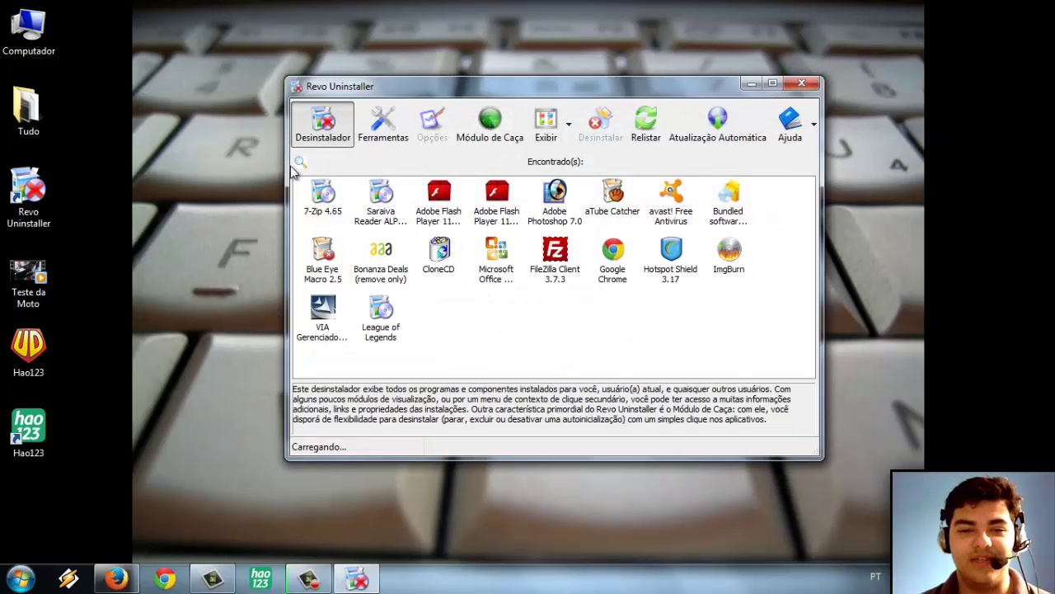
{"action": "left_click_drag", "start_coordinate": [465, 85], "coordinate": [484, 79]}
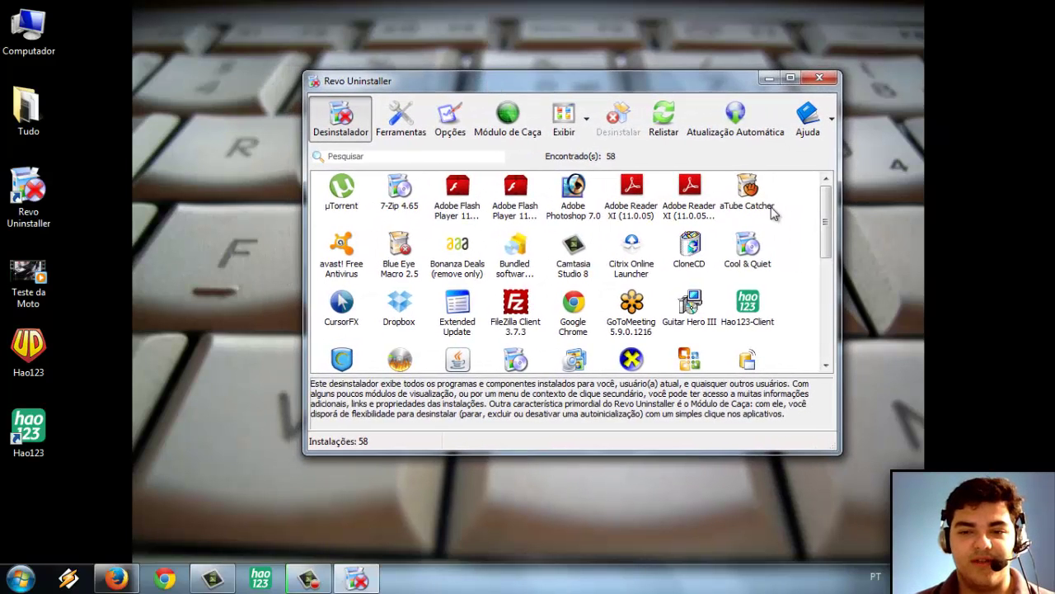
Refresh the list of installed programs in Revo Uninstaller and look through it for Hao123-Client.
{"action": "left_click_drag", "start_coordinate": [827, 217], "coordinate": [829, 336]}
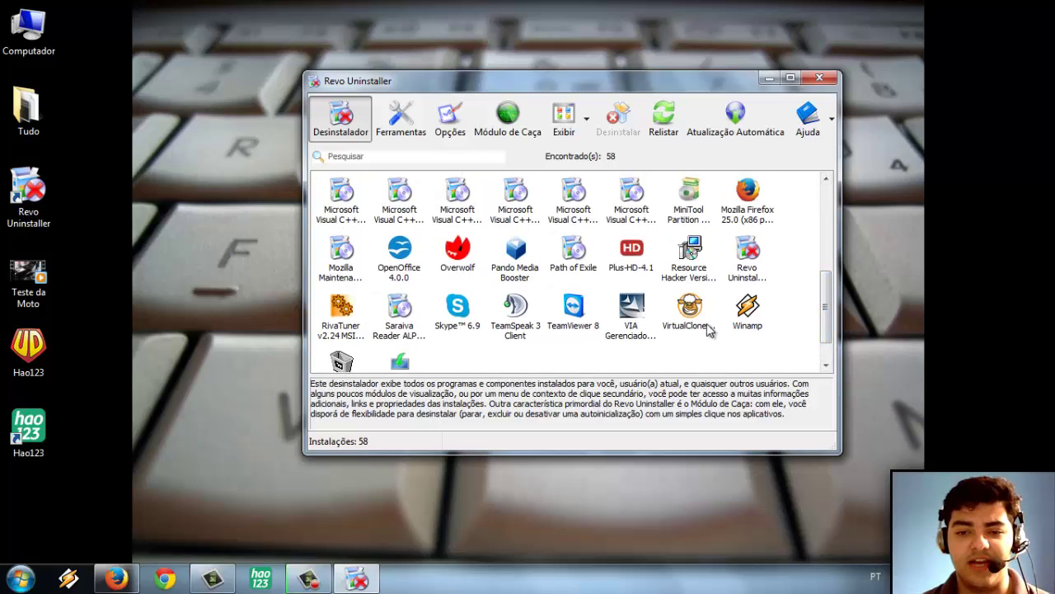
{"action": "scroll", "coordinate": [803, 322], "scroll_direction": "up", "scroll_amount": 3}
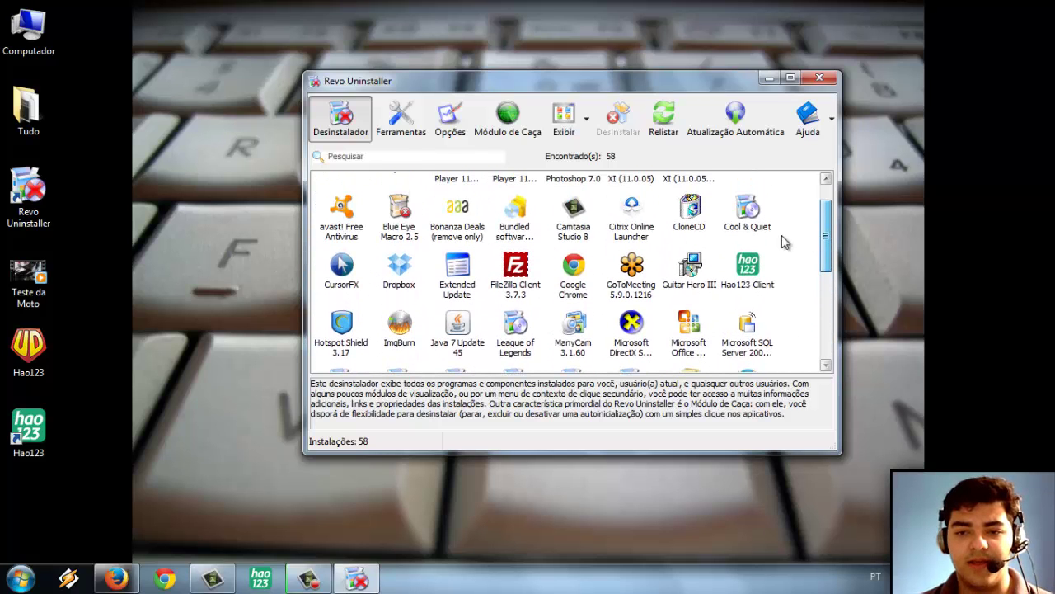
{"action": "left_click", "coordinate": [765, 271]}
{"action": "left_click", "coordinate": [678, 133]}
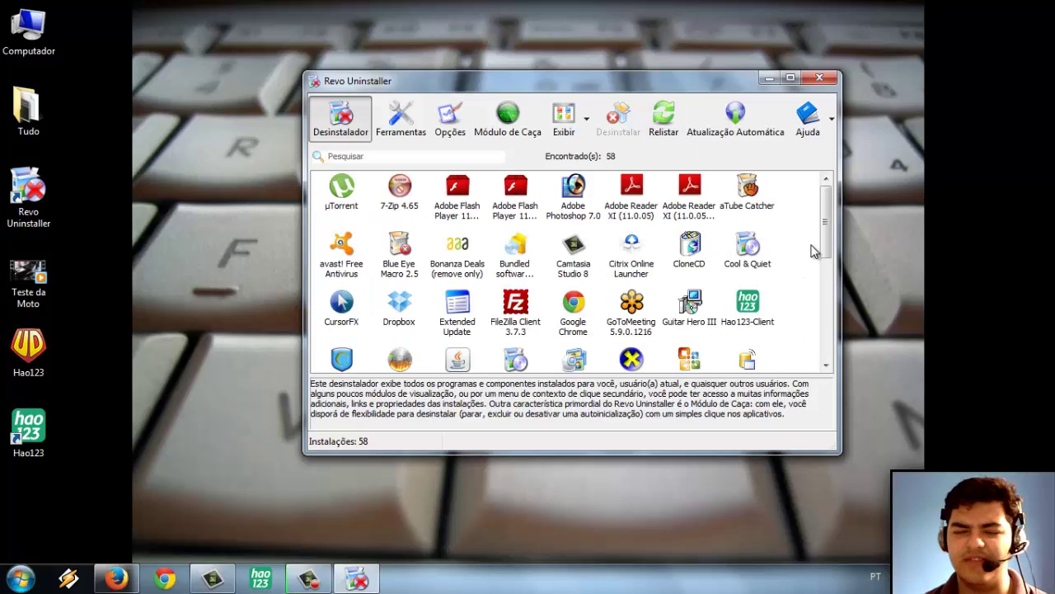
{"action": "scroll", "coordinate": [831, 229], "scroll_direction": "down", "scroll_amount": 1}
{"action": "scroll", "coordinate": [831, 229], "scroll_direction": "up", "scroll_amount": 1}
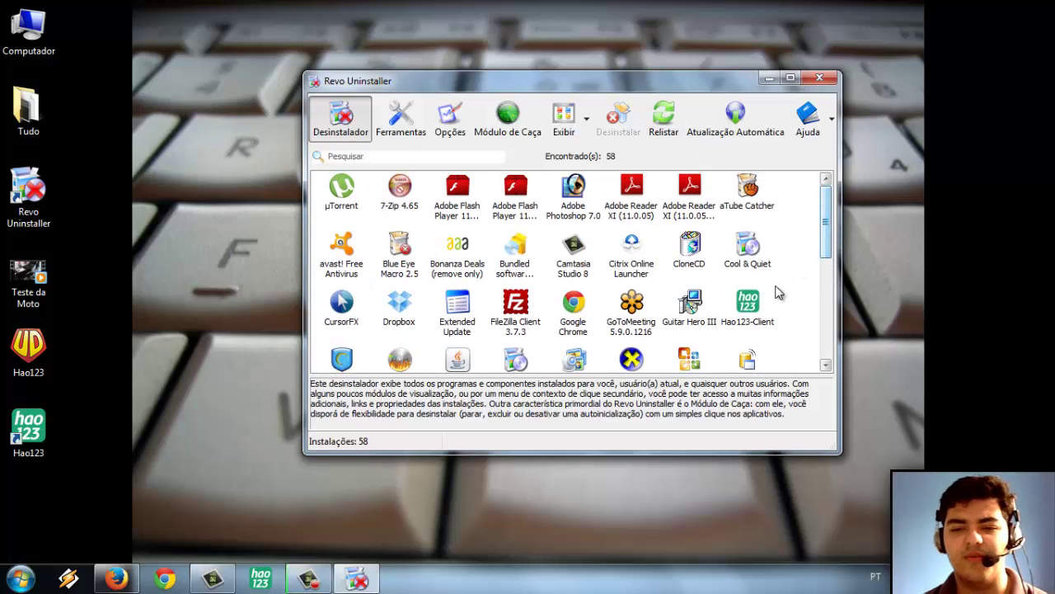
{"action": "scroll", "coordinate": [826, 221], "scroll_direction": "down", "scroll_amount": 2}
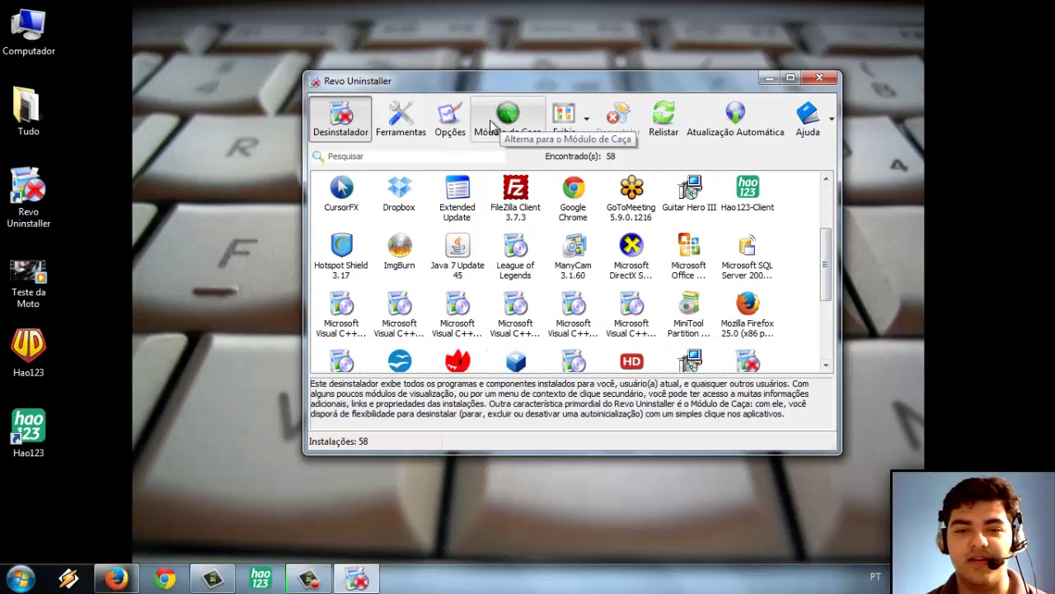
Switch Revo Uninstaller to Módulo de Caça and try aiming its target at the desktop shortcuts.
{"action": "left_click", "coordinate": [491, 124]}
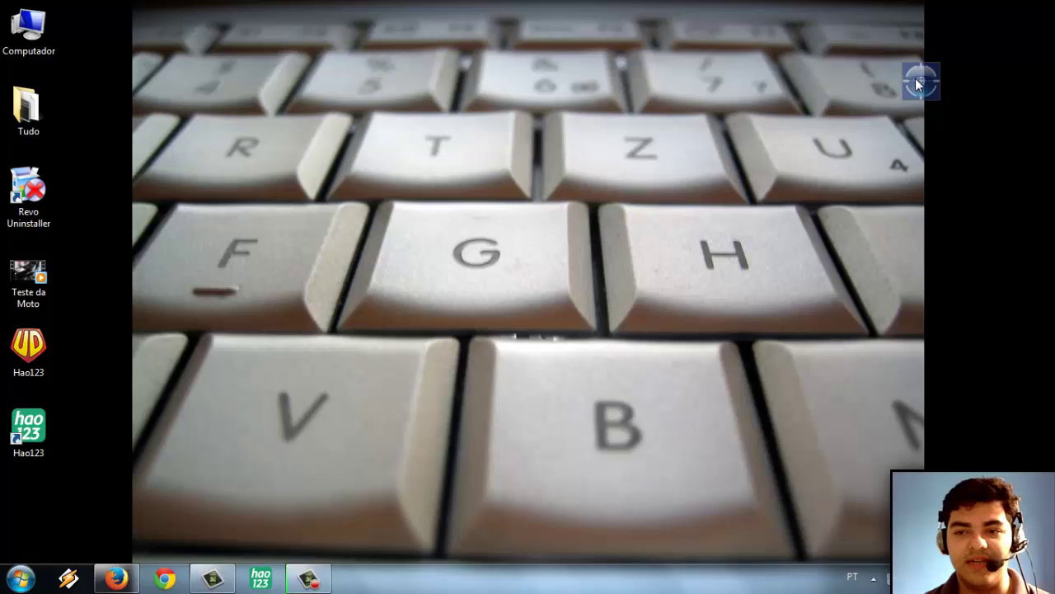
{"action": "left_click_drag", "start_coordinate": [933, 87], "coordinate": [25, 133]}
{"action": "left_click_drag", "start_coordinate": [26, 191], "coordinate": [28, 107]}
{"action": "left_click", "coordinate": [991, 124]}
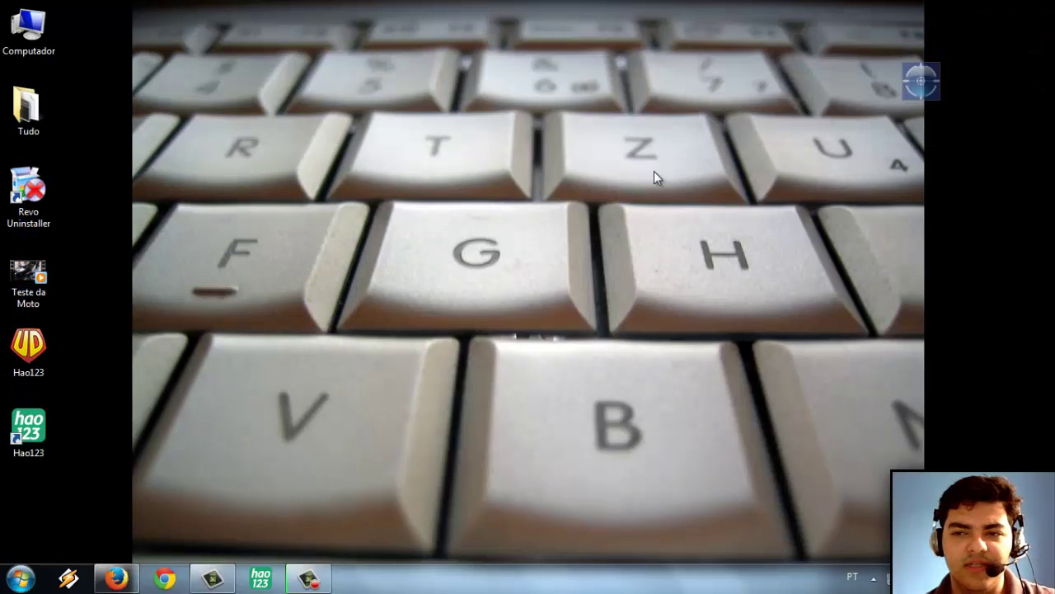
Leave Módulo de Caça by reopening Revo Uninstaller's main window from the target's options.
{"action": "right_click", "coordinate": [909, 71]}
{"action": "left_click", "coordinate": [828, 87]}
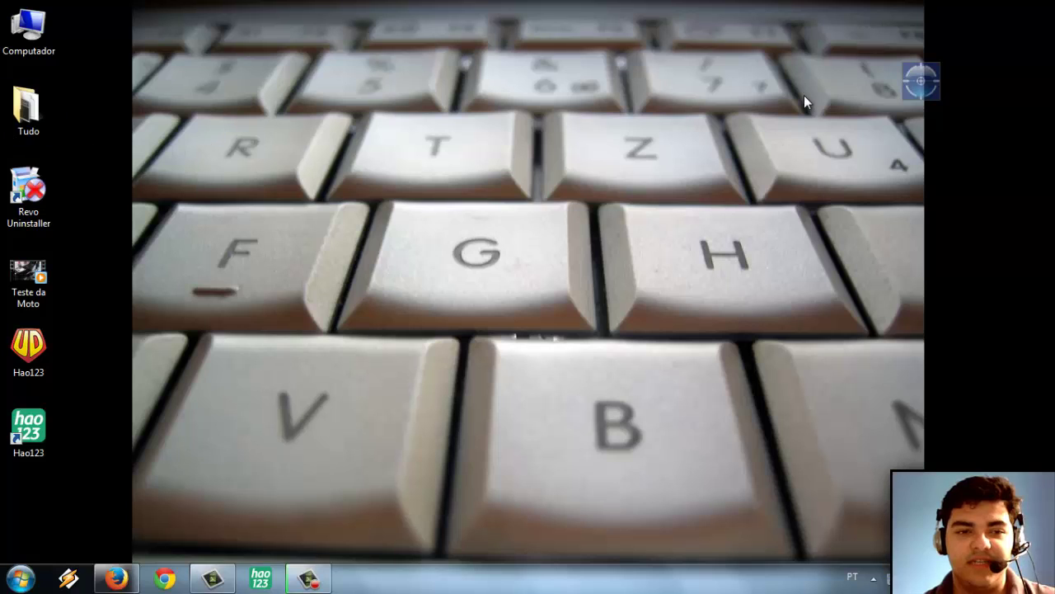
{"action": "right_click", "coordinate": [914, 77]}
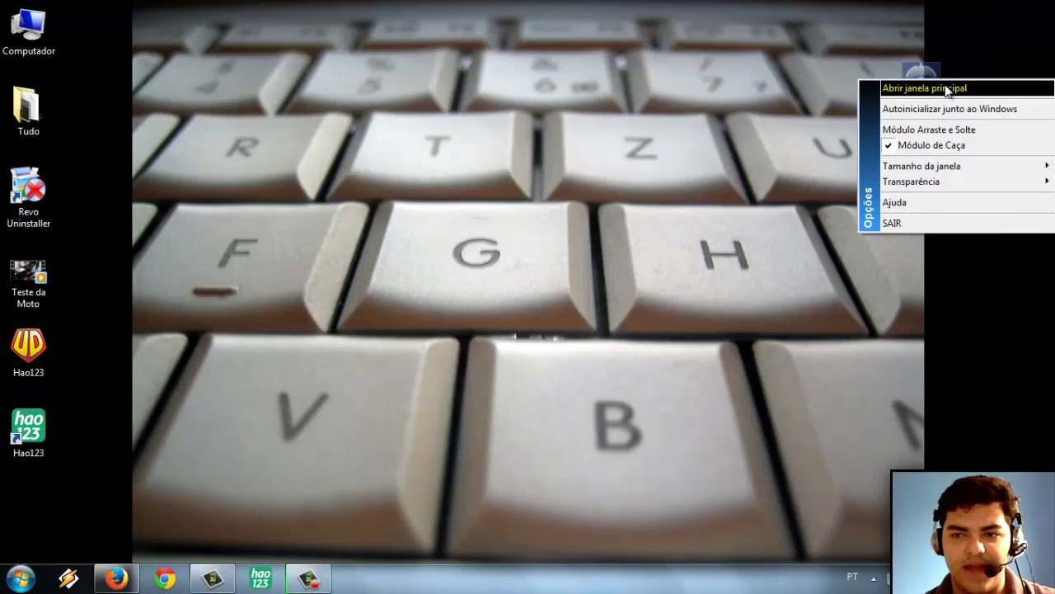
{"action": "left_click", "coordinate": [870, 65]}
{"action": "right_click", "coordinate": [928, 77]}
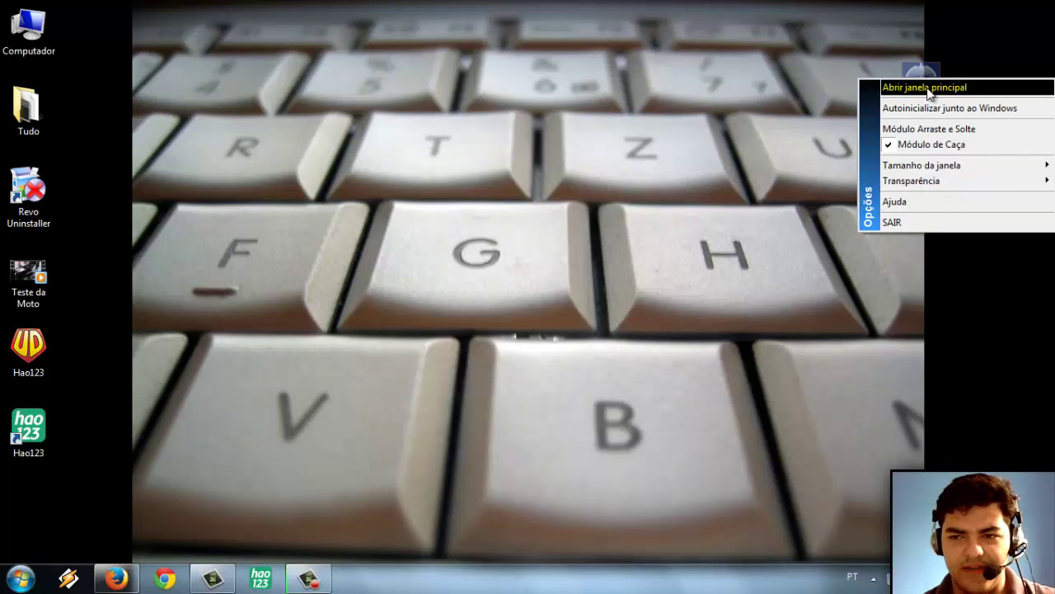
{"action": "left_click", "coordinate": [927, 88]}
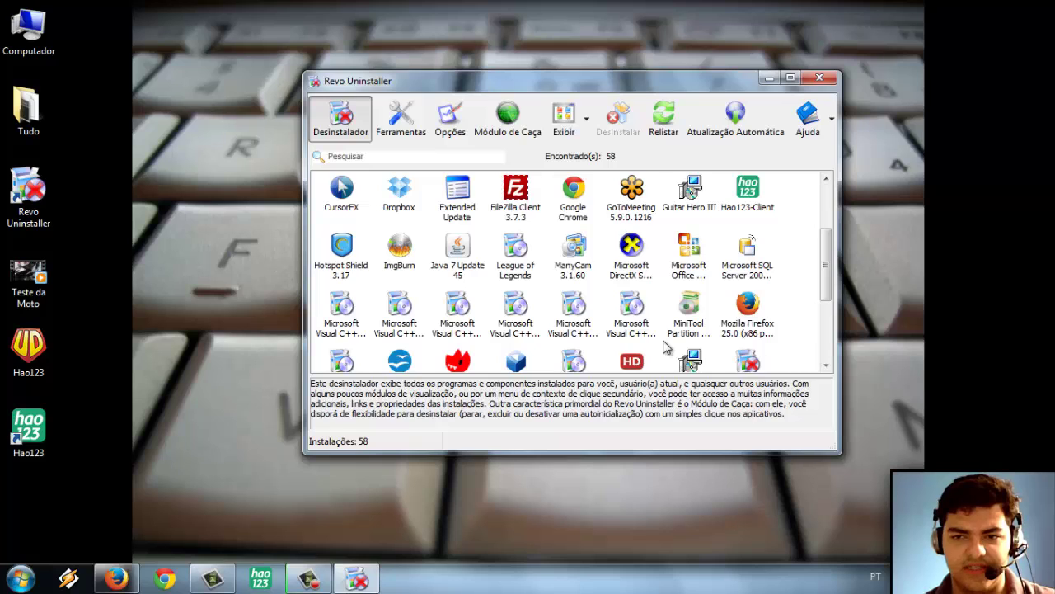
Start uninstalling Hao123-Client from the list of installed programs and confirm the removal.
{"action": "left_click", "coordinate": [756, 197]}
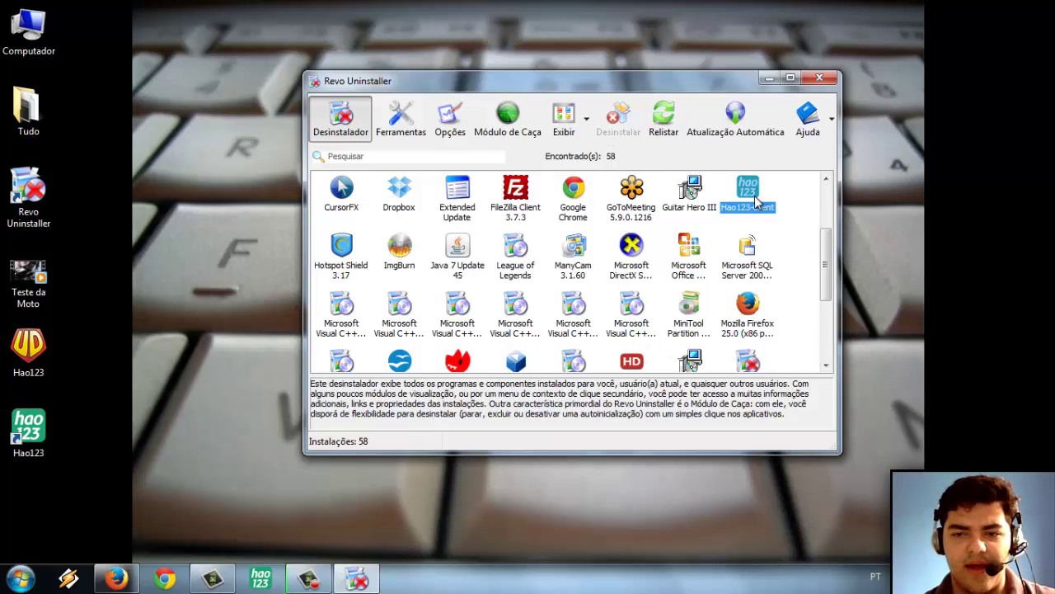
{"action": "left_click_drag", "start_coordinate": [824, 264], "coordinate": [824, 236]}
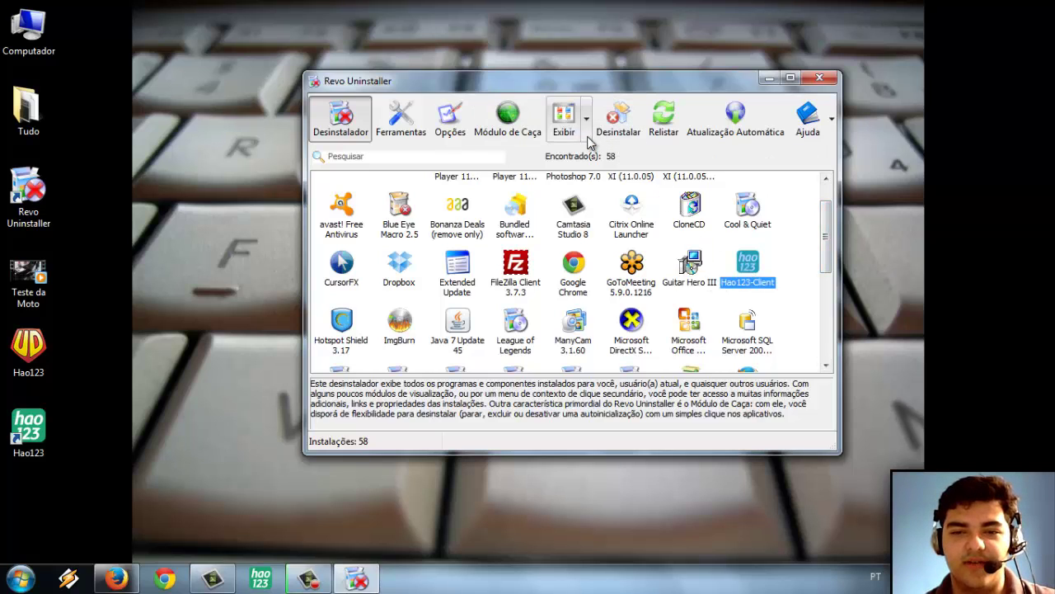
{"action": "left_click", "coordinate": [617, 132]}
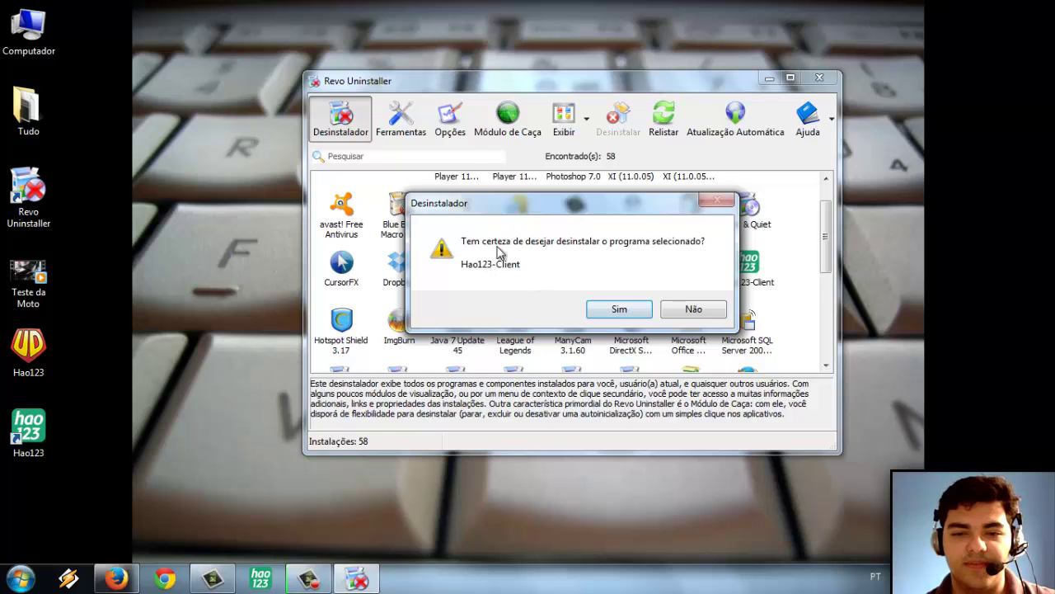
{"action": "left_click", "coordinate": [620, 310]}
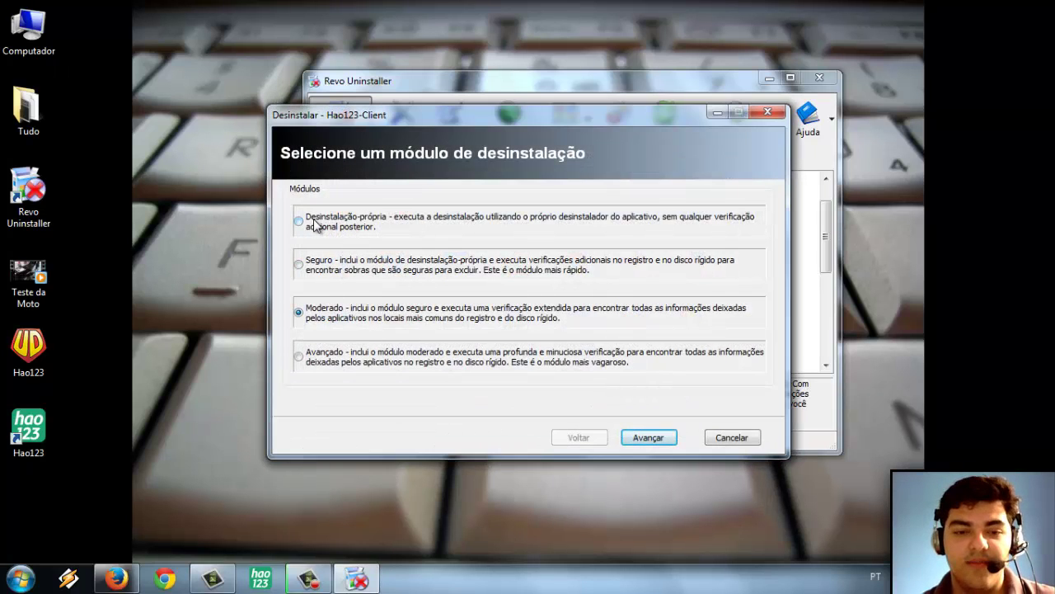
Try the Desinstalação-própria and Seguro uninstall modules, checking the Start menu for hao123's own uninstaller in between.
{"action": "left_click", "coordinate": [396, 228]}
{"action": "left_click", "coordinate": [20, 577]}
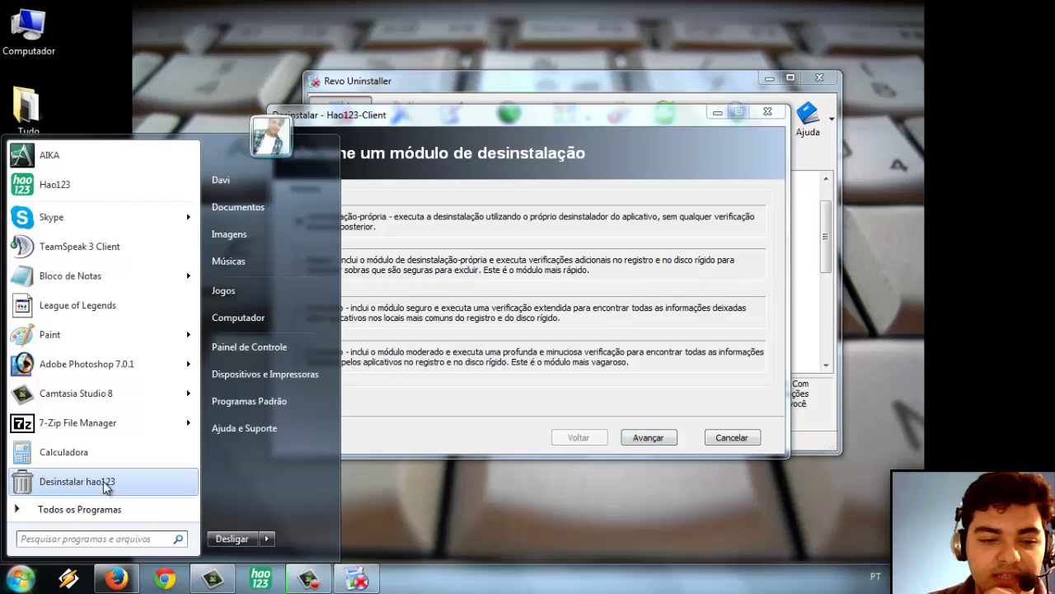
{"action": "left_click", "coordinate": [530, 243]}
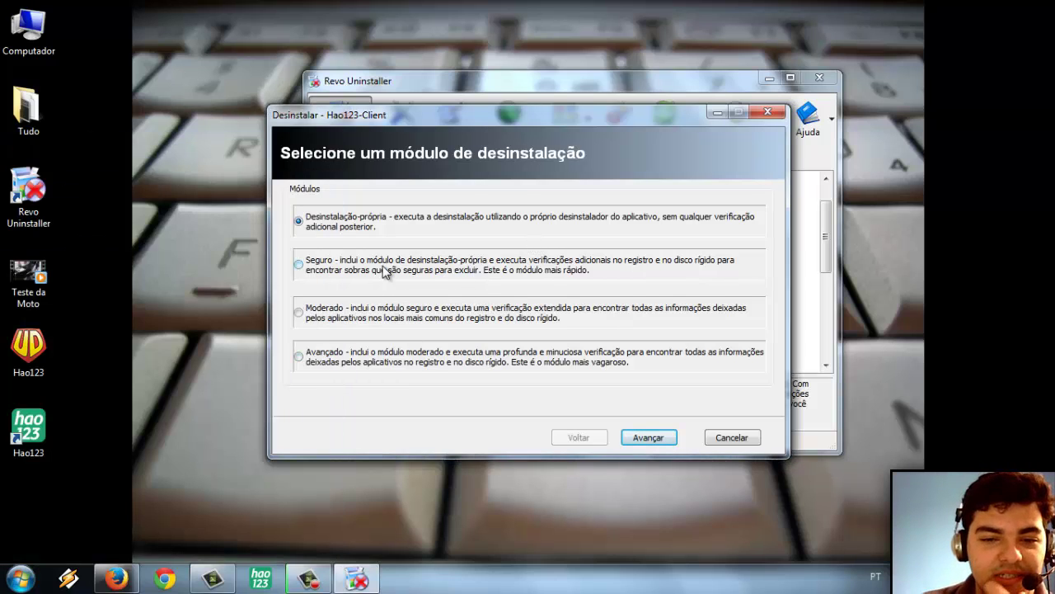
{"action": "left_click", "coordinate": [413, 272]}
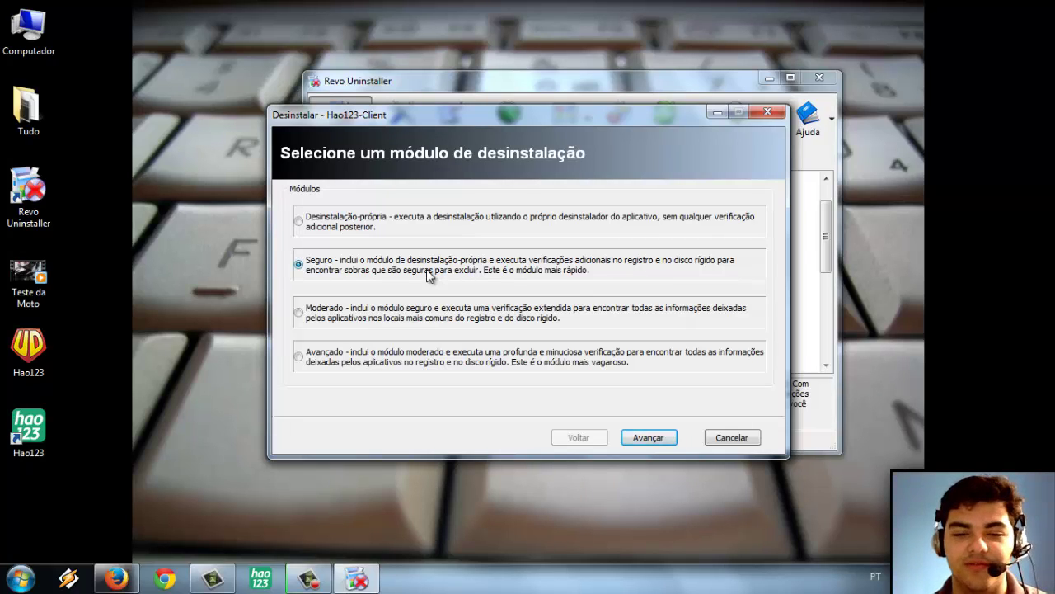
Run the Hao123-Client uninstall with the Avançado module and confirm removal in hao123's own uninstaller.
{"action": "left_click", "coordinate": [392, 362]}
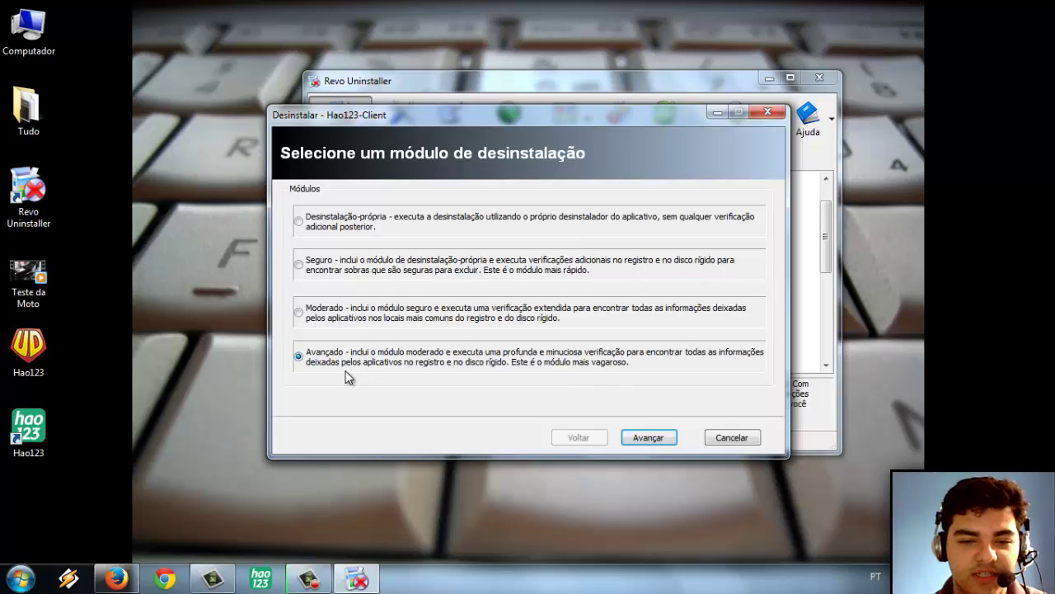
{"action": "left_click", "coordinate": [649, 437]}
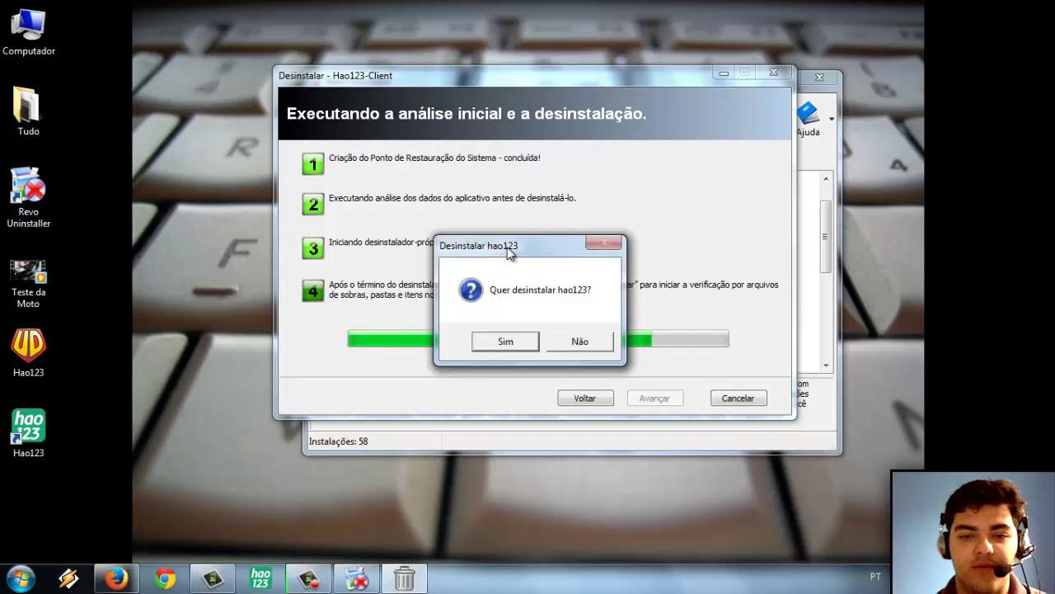
{"action": "mouse_move", "coordinate": [504, 252]}
{"action": "left_mouse_down"}
{"action": "mouse_move", "coordinate": [515, 243]}
{"action": "mouse_move", "coordinate": [512, 255]}
{"action": "left_mouse_up"}
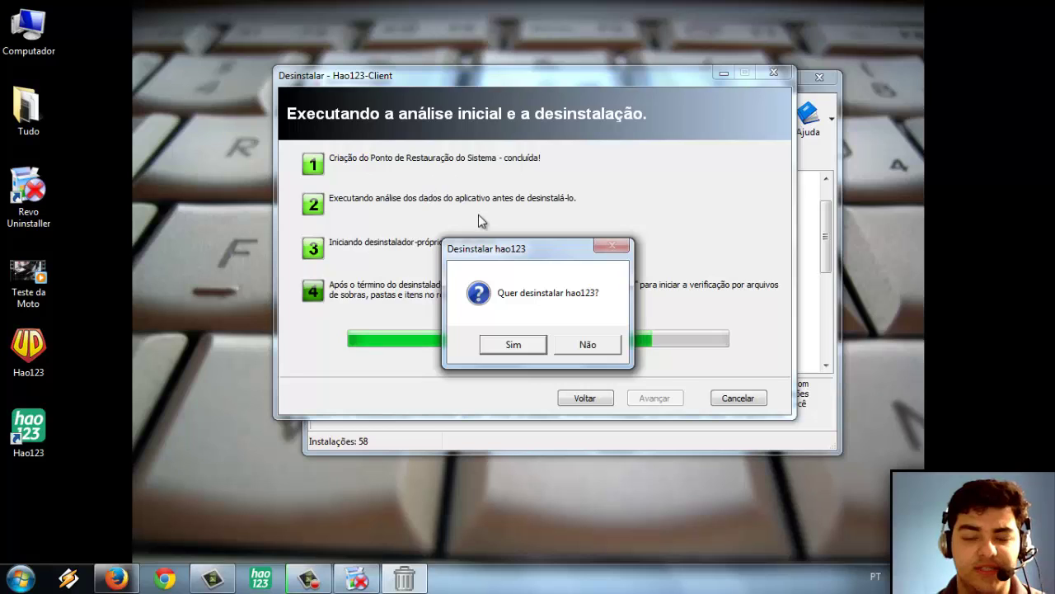
{"action": "left_click", "coordinate": [515, 345]}
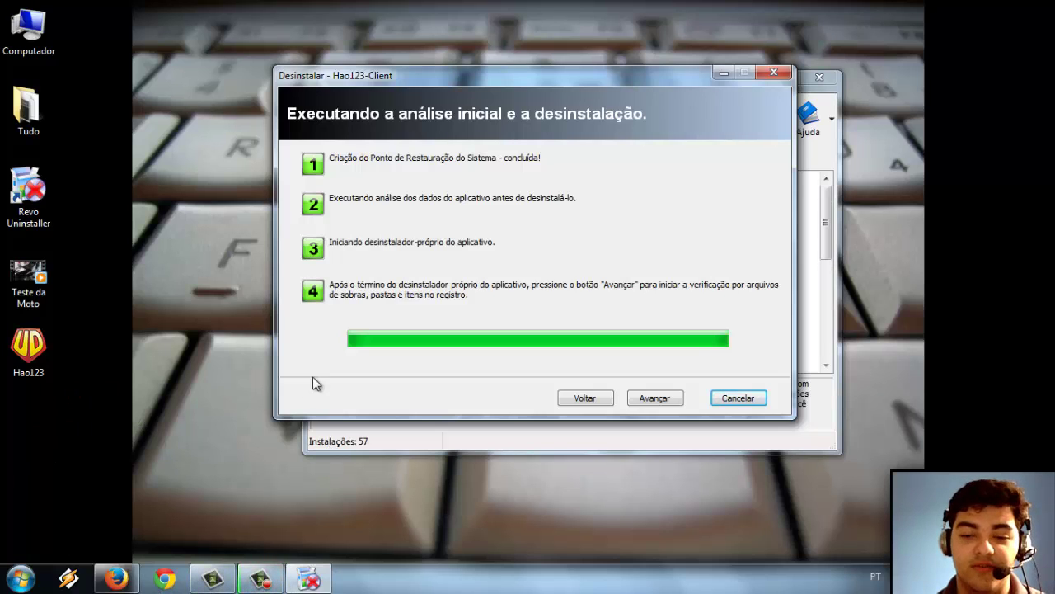
Scan for Hao123-Client leftovers and open the list of registry items found.
{"action": "left_click", "coordinate": [20, 578]}
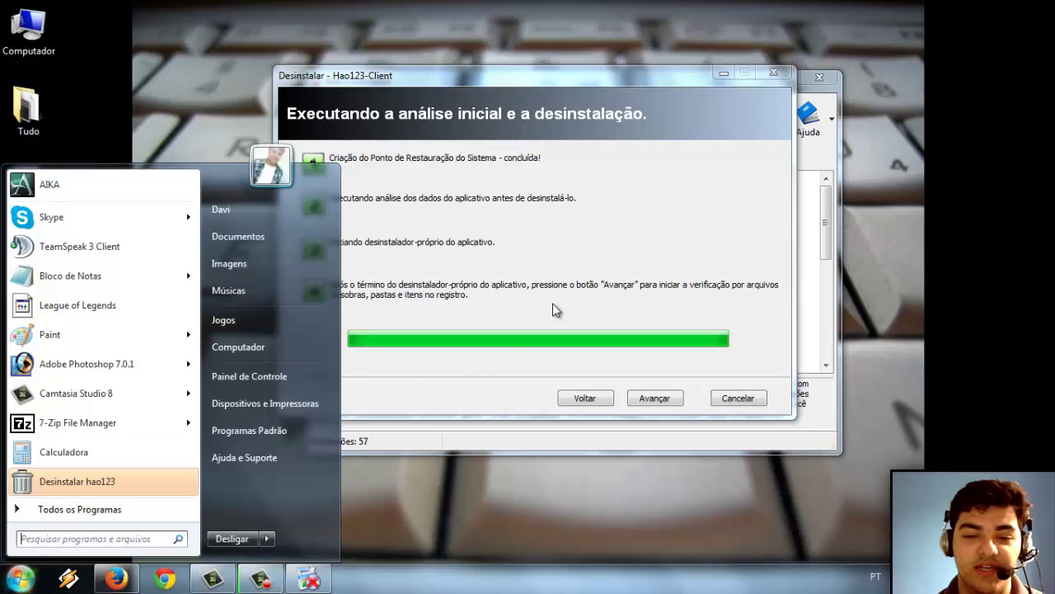
{"action": "left_click", "coordinate": [501, 306]}
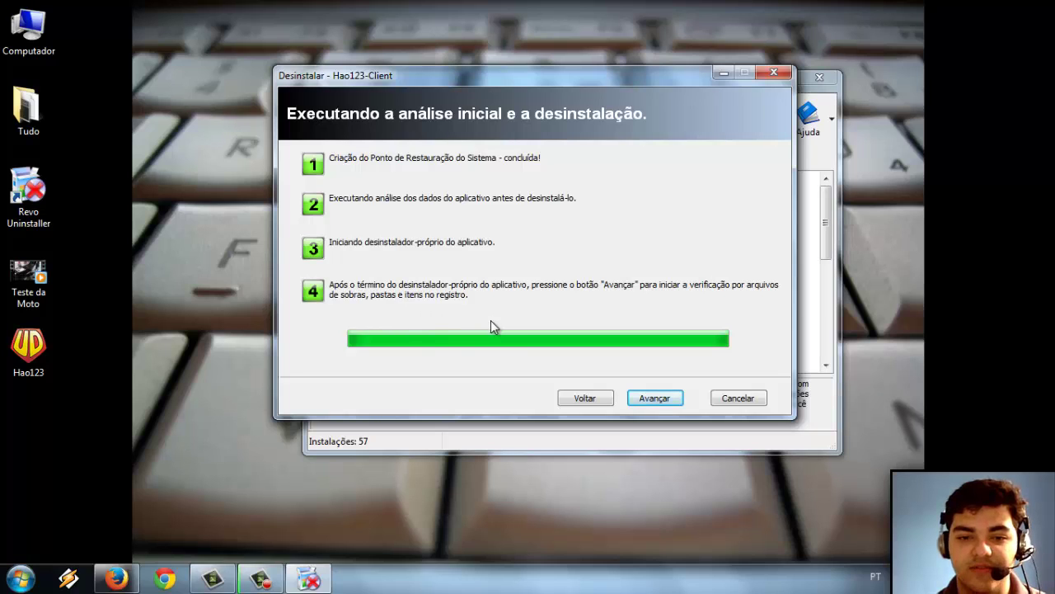
{"action": "left_click", "coordinate": [654, 399]}
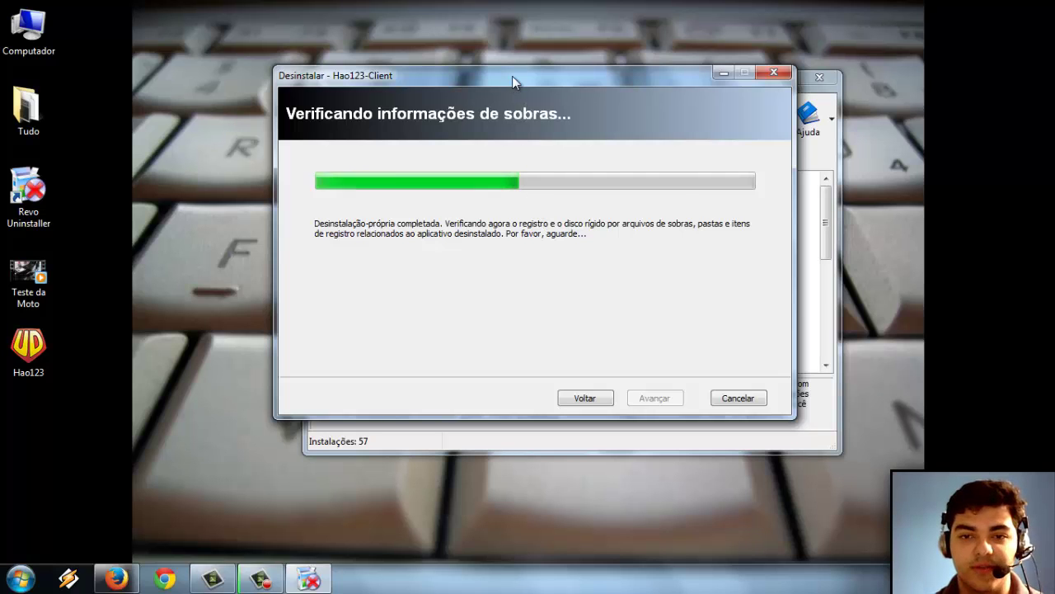
{"action": "left_click_drag", "start_coordinate": [512, 76], "coordinate": [534, 114]}
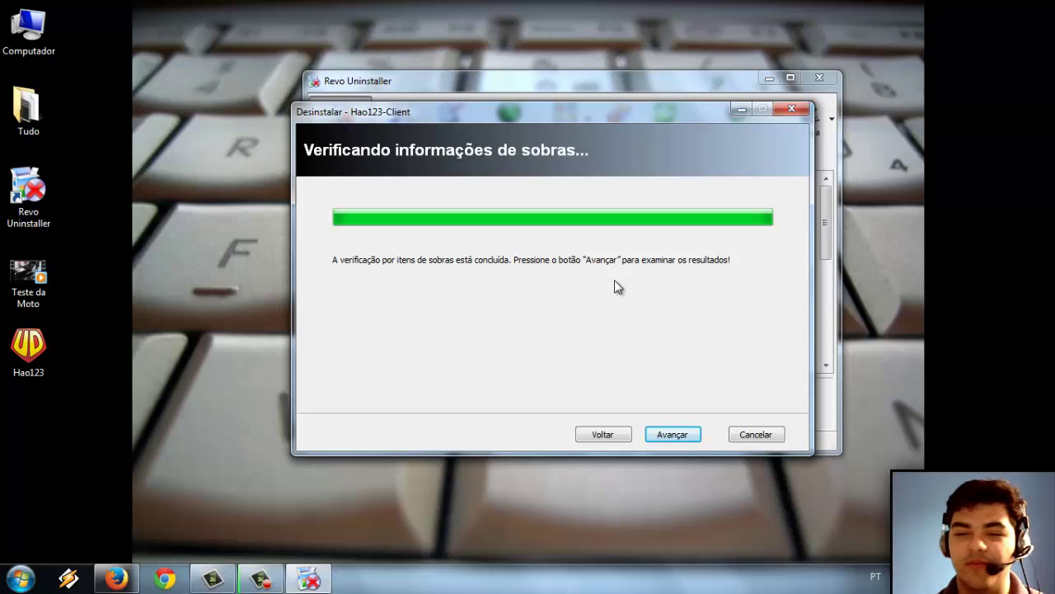
{"action": "left_click", "coordinate": [674, 435]}
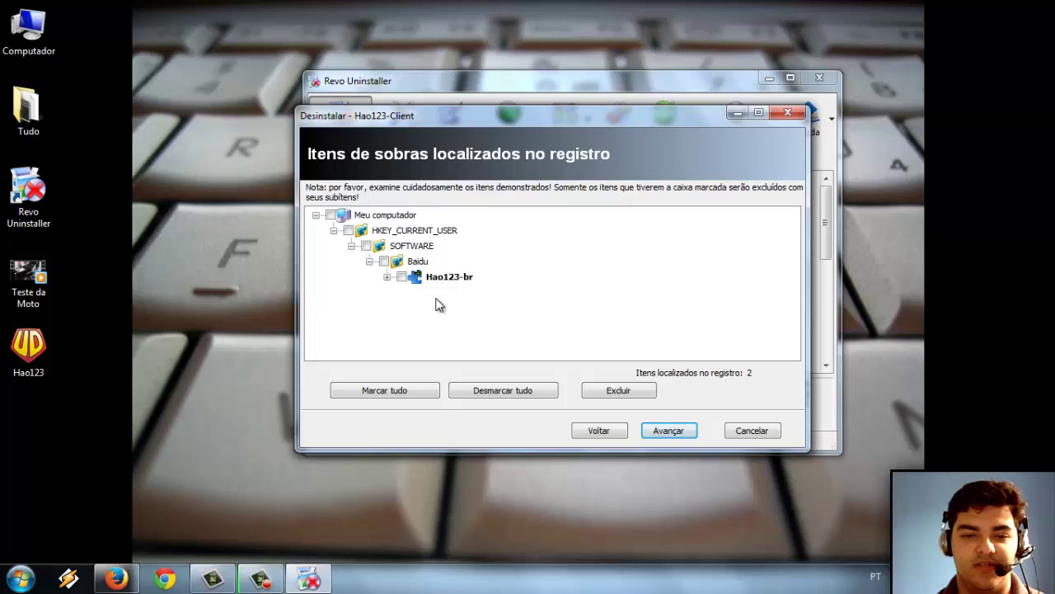
Mark the Baidu registry key with its Hao123-br and hao123desk entries, delete the marked items and confirm the deletion.
{"action": "left_click", "coordinate": [387, 277]}
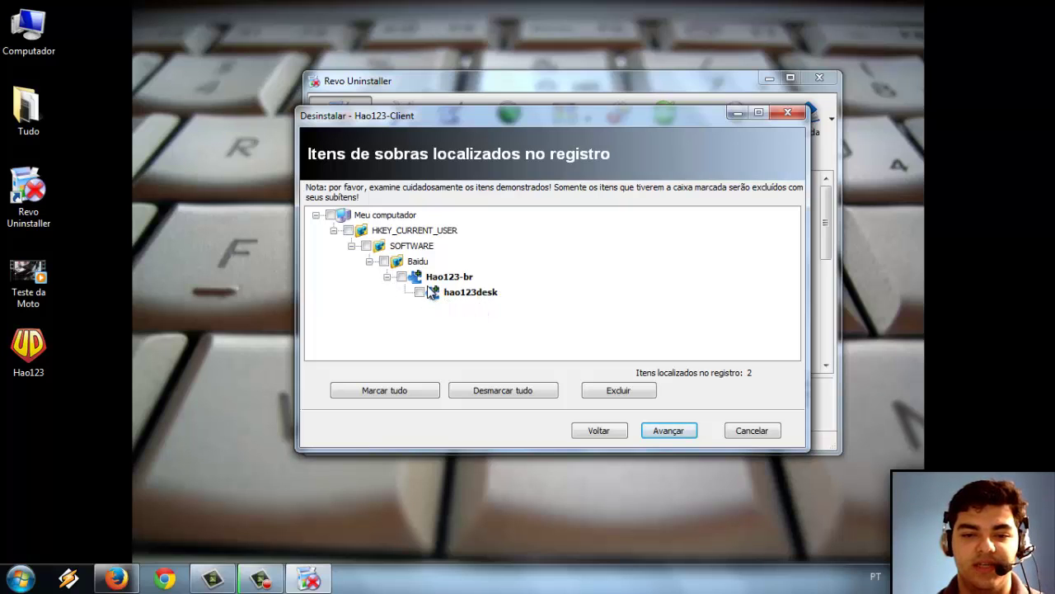
{"action": "left_click", "coordinate": [402, 277]}
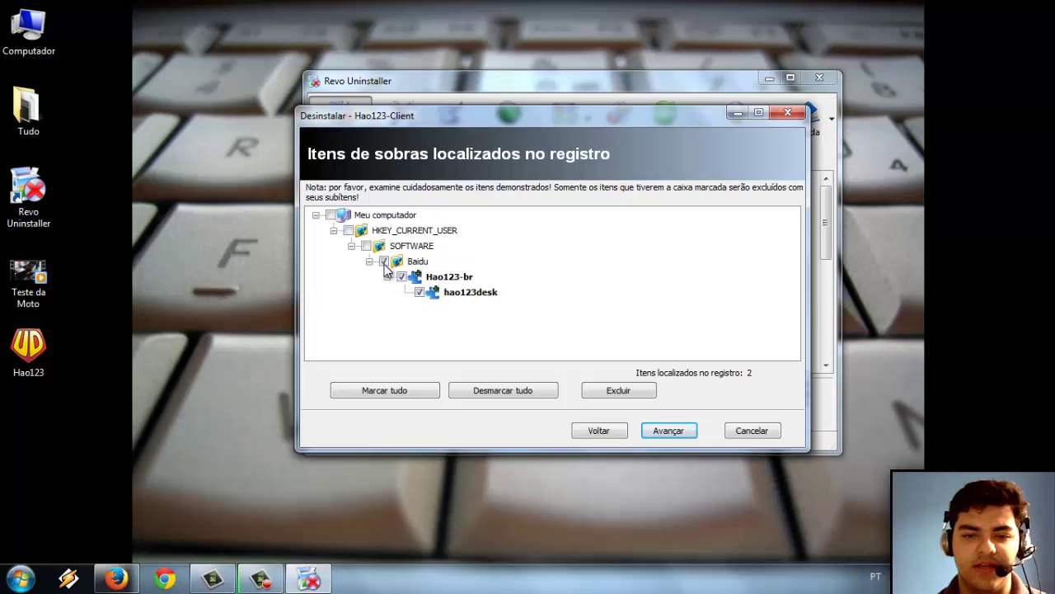
{"action": "left_click", "coordinate": [384, 262]}
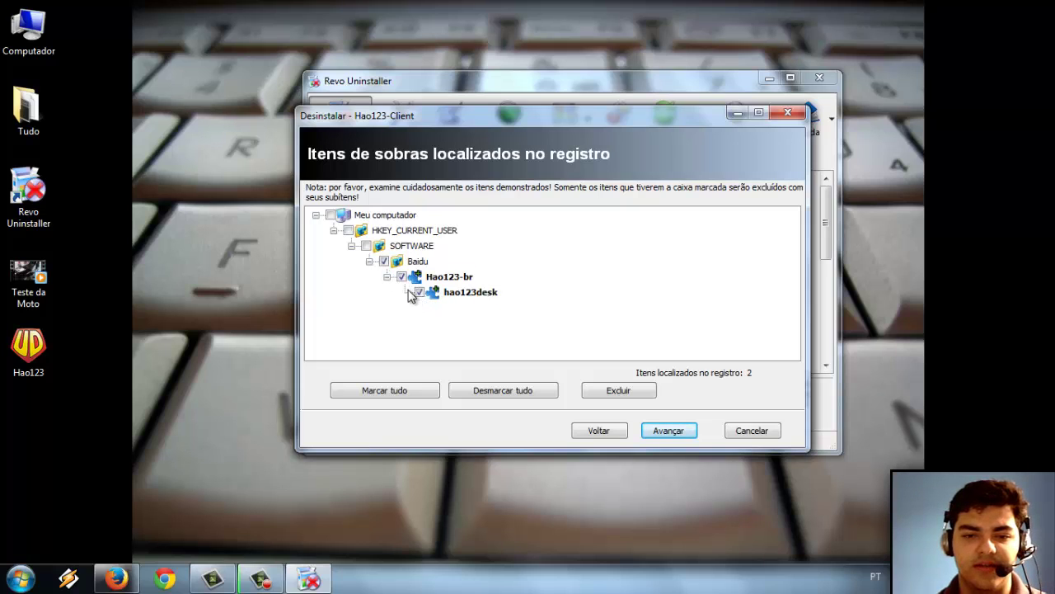
{"action": "left_click", "coordinate": [618, 392]}
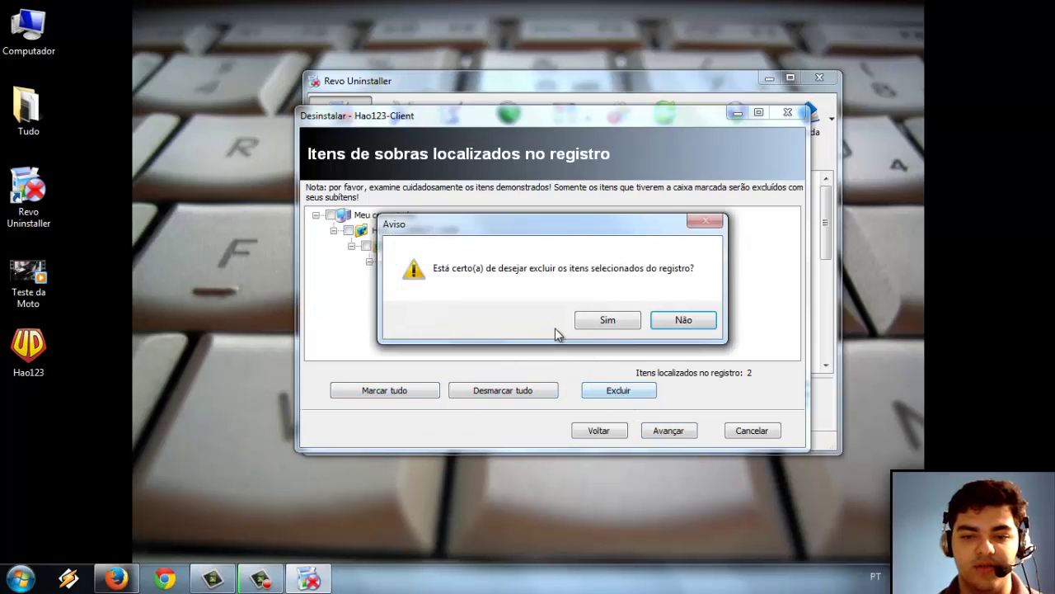
{"action": "left_click", "coordinate": [607, 319]}
Finish the Hao123-Client uninstall wizard and close Revo Uninstaller.
{"action": "left_click", "coordinate": [682, 434]}
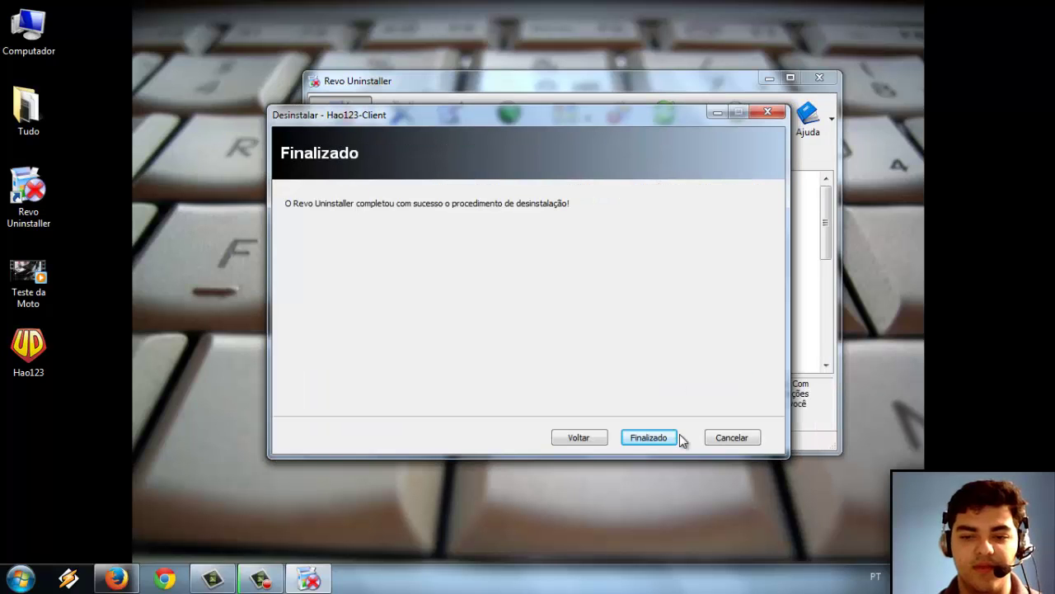
{"action": "left_click", "coordinate": [648, 437]}
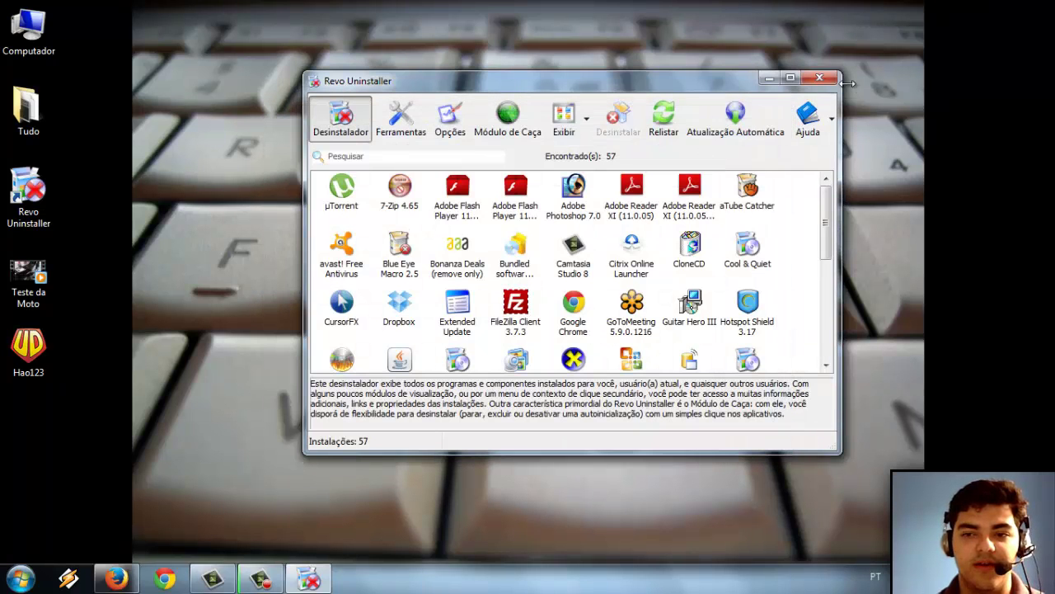
{"action": "left_click", "coordinate": [818, 77]}
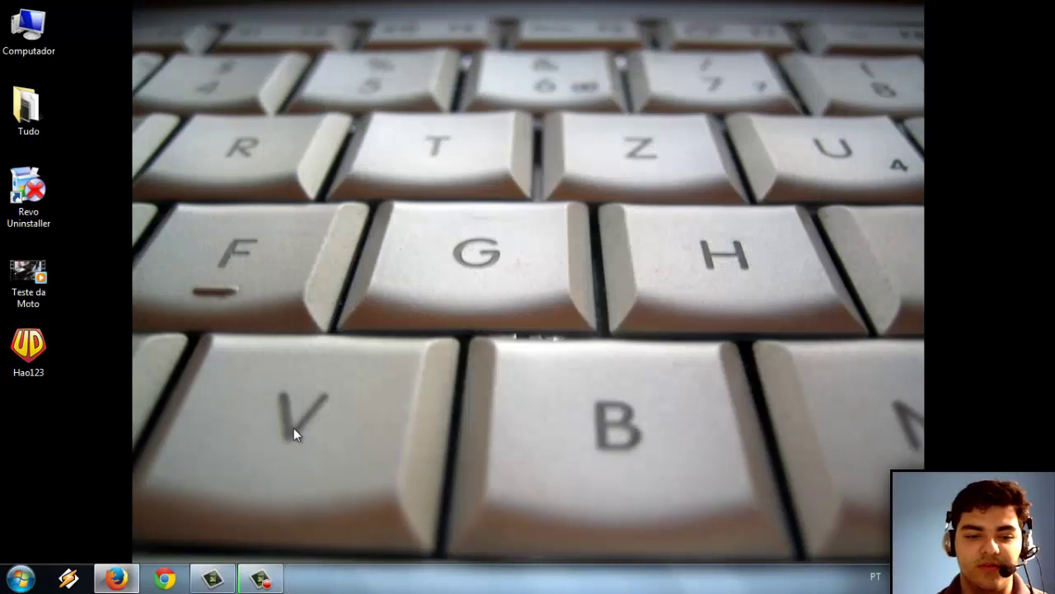
Try launching the remaining shortcut in the Hao123-Brazil program folder and agree to delete the broken shortcut.
{"action": "left_click_drag", "start_coordinate": [471, 313], "coordinate": [650, 233]}
{"action": "left_click", "coordinate": [20, 577]}
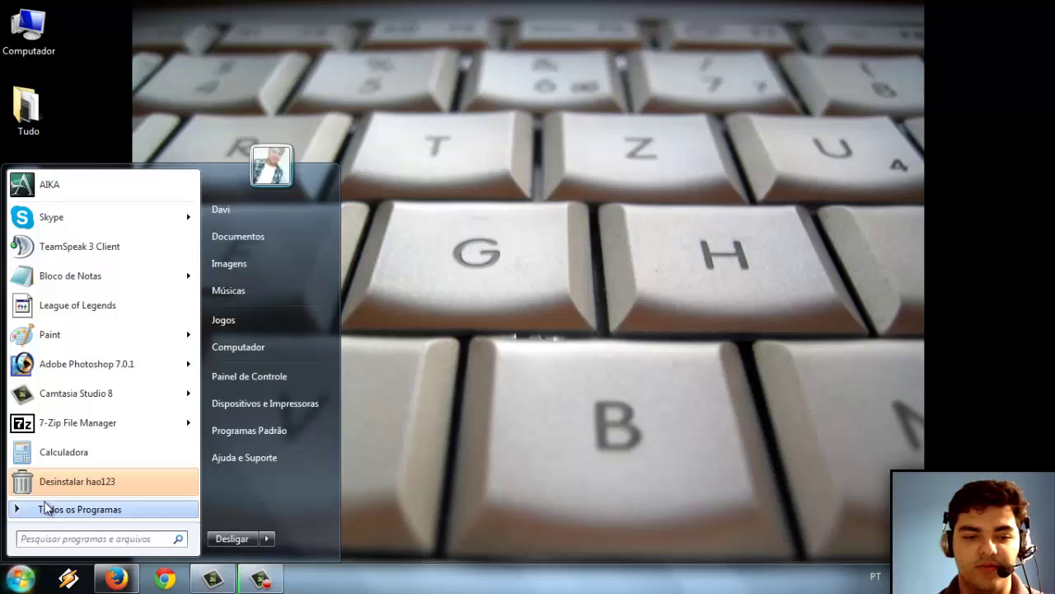
{"action": "left_click", "coordinate": [66, 510]}
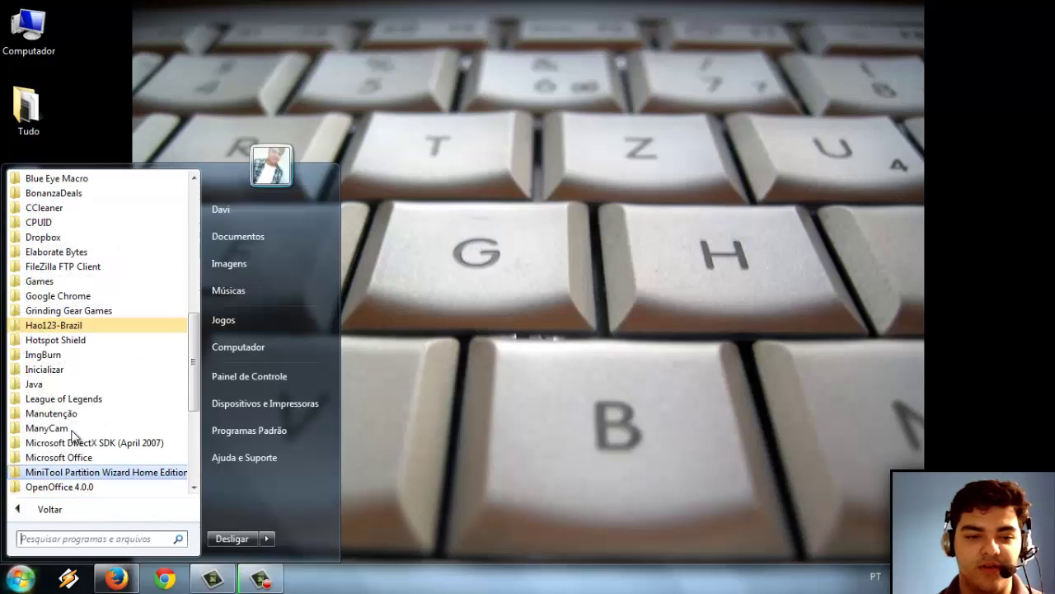
{"action": "left_click", "coordinate": [53, 327]}
{"action": "left_click", "coordinate": [508, 206]}
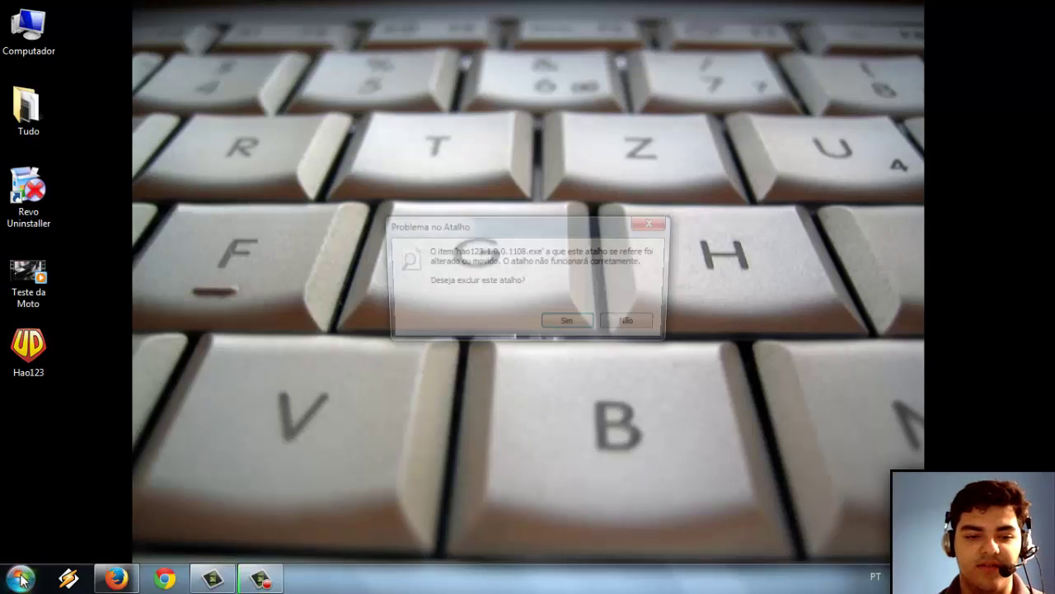
{"action": "left_click", "coordinate": [561, 324]}
Check the full list of installed programs again for the Hao123-Brazil folder.
{"action": "key", "text": "super"}
{"action": "left_click", "coordinate": [62, 510]}
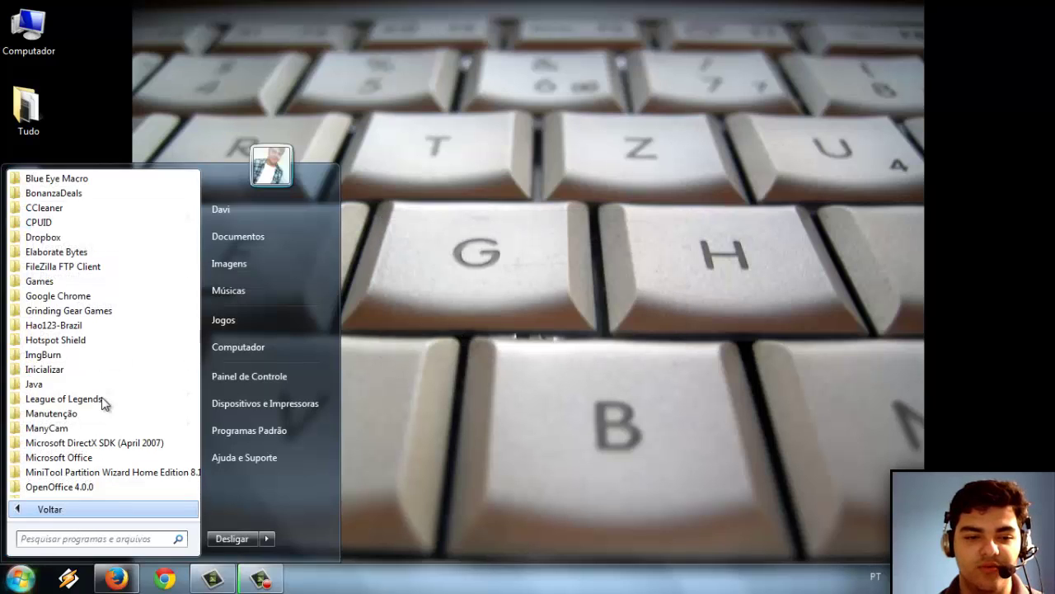
{"action": "left_click_drag", "start_coordinate": [193, 365], "coordinate": [558, 303]}
{"action": "left_click", "coordinate": [558, 304]}
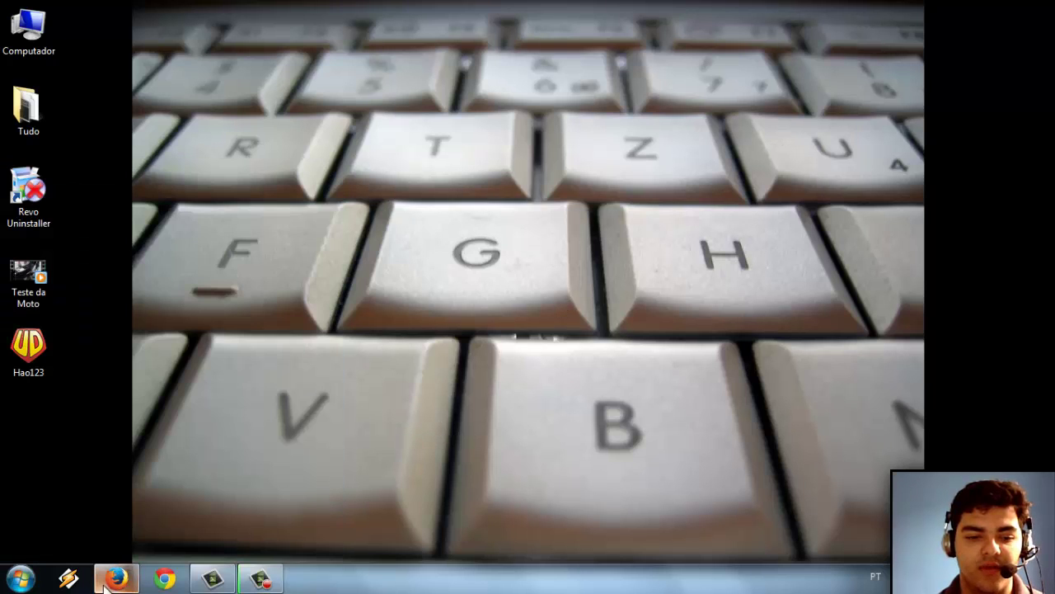
Switch to Firefox and open its general options to check the configured home page address.
{"action": "left_click", "coordinate": [107, 581]}
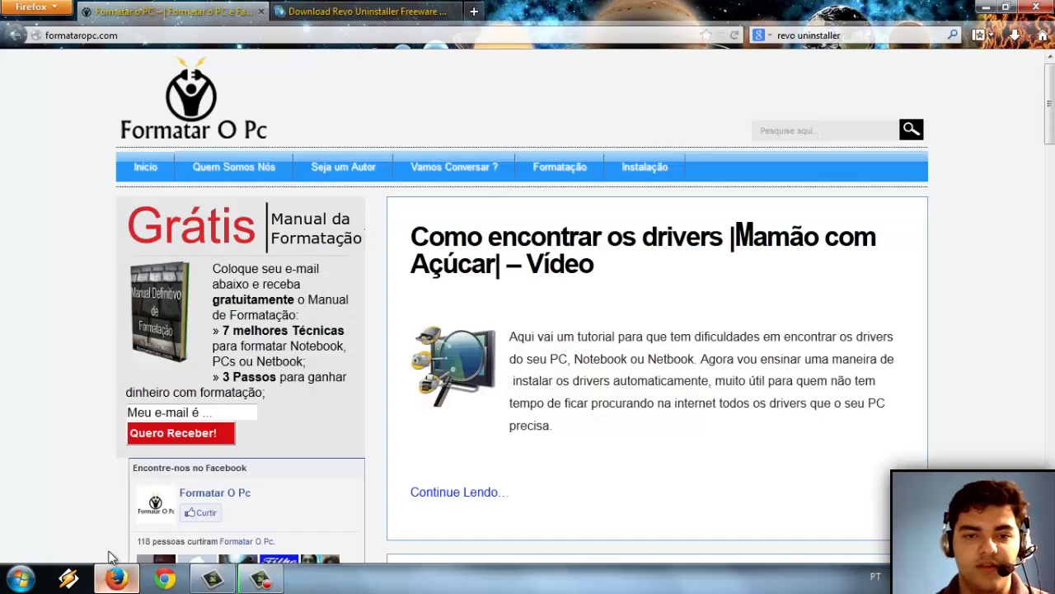
{"action": "left_click", "coordinate": [63, 6]}
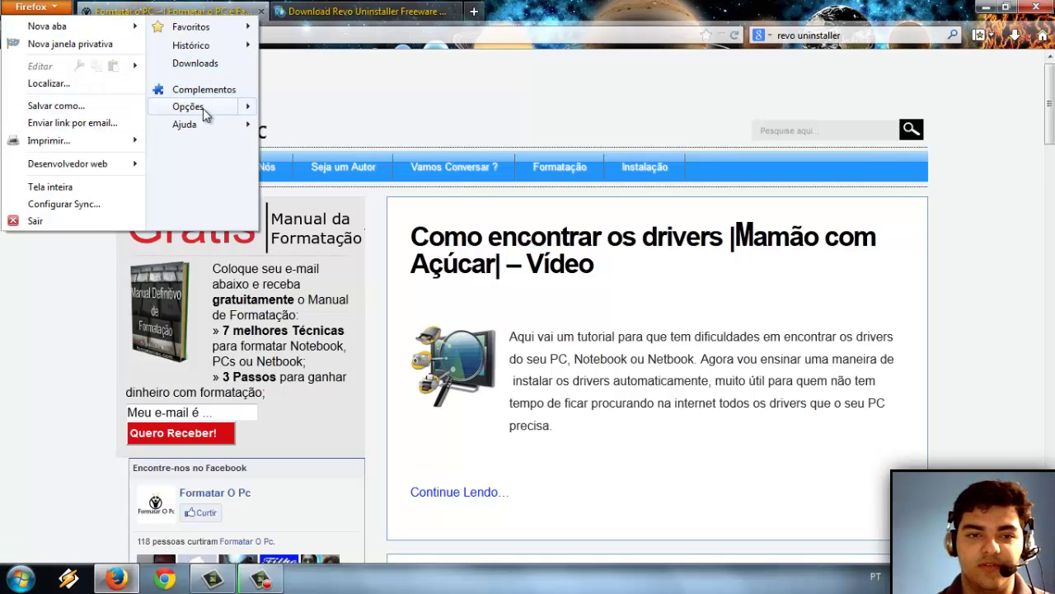
{"action": "left_click", "coordinate": [289, 111]}
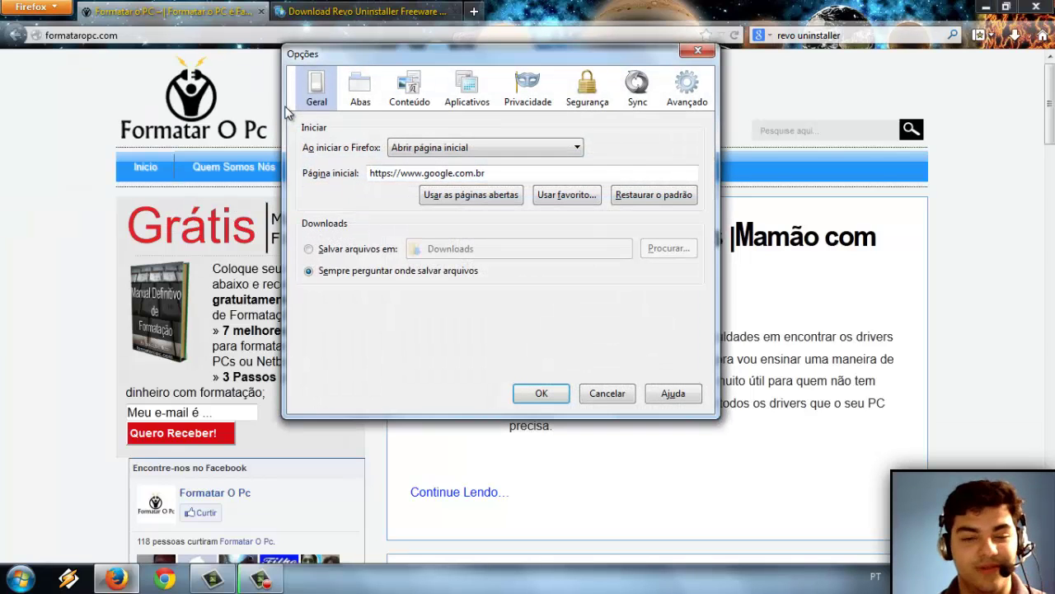
{"action": "left_click", "coordinate": [491, 175]}
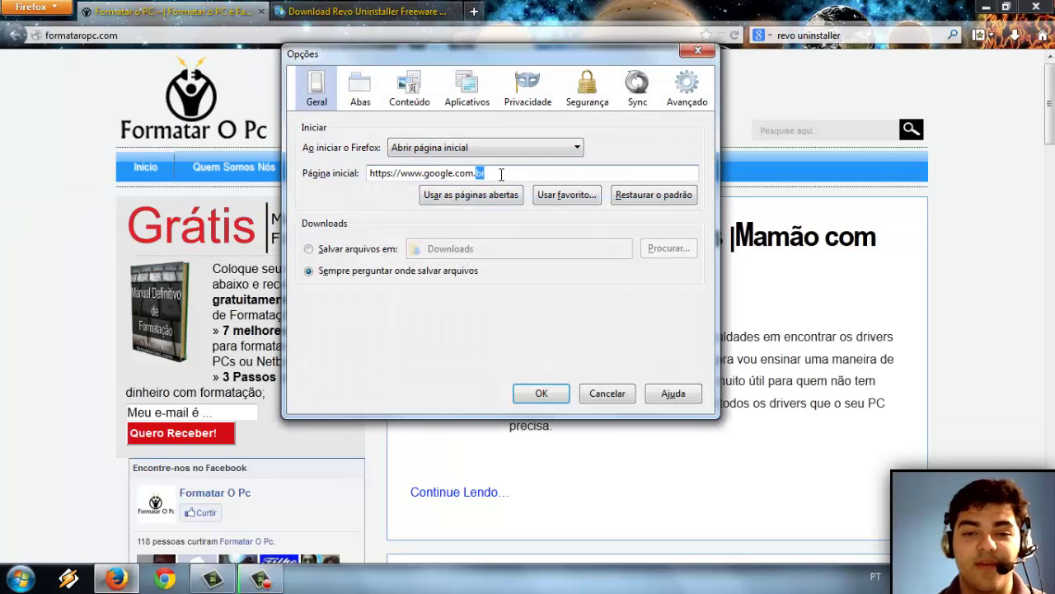
{"action": "left_click_drag", "start_coordinate": [509, 171], "coordinate": [371, 173]}
{"action": "left_click", "coordinate": [486, 173]}
{"action": "left_click_drag", "start_coordinate": [487, 174], "coordinate": [367, 174]}
{"action": "left_click", "coordinate": [483, 171]}
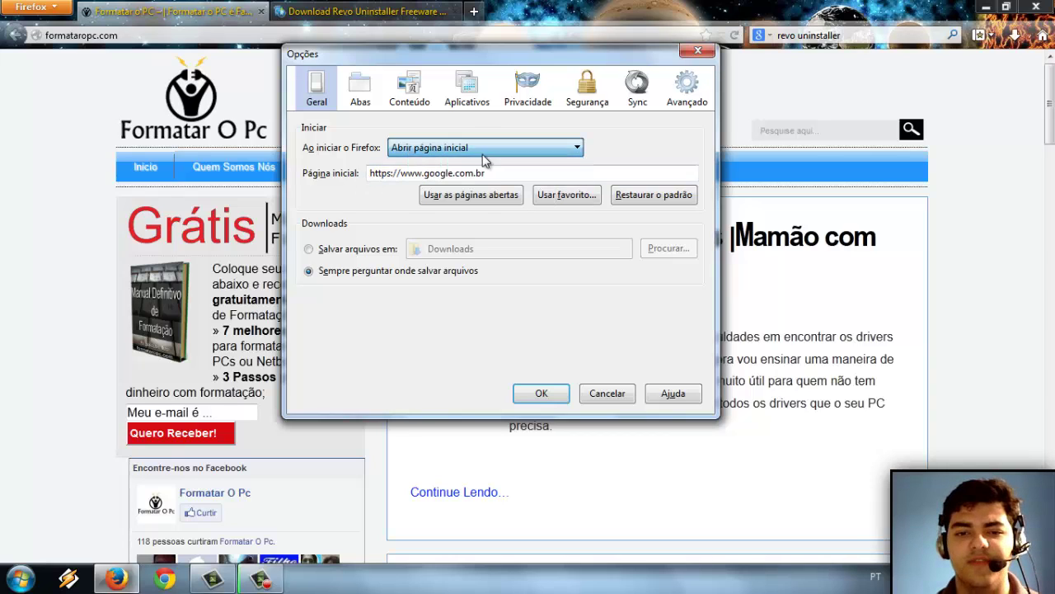
{"action": "left_click_drag", "start_coordinate": [486, 174], "coordinate": [355, 176]}
{"action": "left_click", "coordinate": [401, 172]}
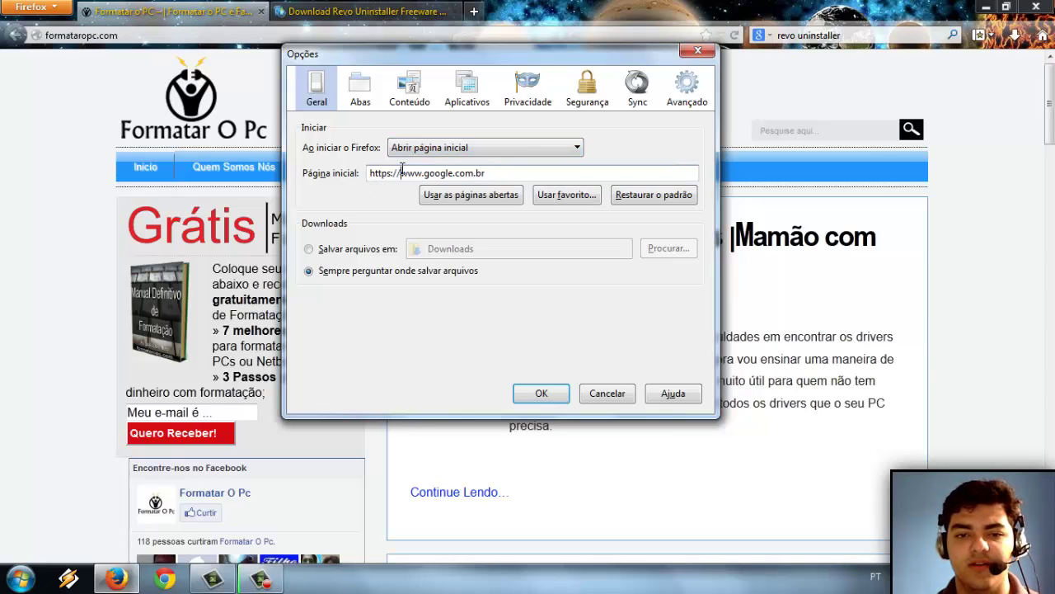
{"action": "left_click_drag", "start_coordinate": [465, 176], "coordinate": [365, 181]}
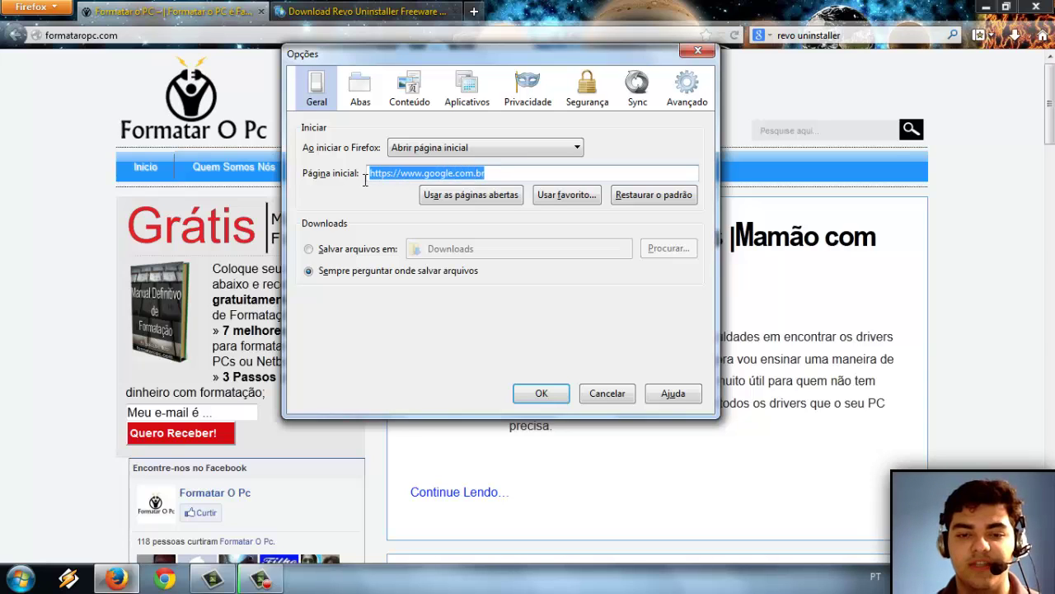
{"action": "type", "text": "www.forma"}
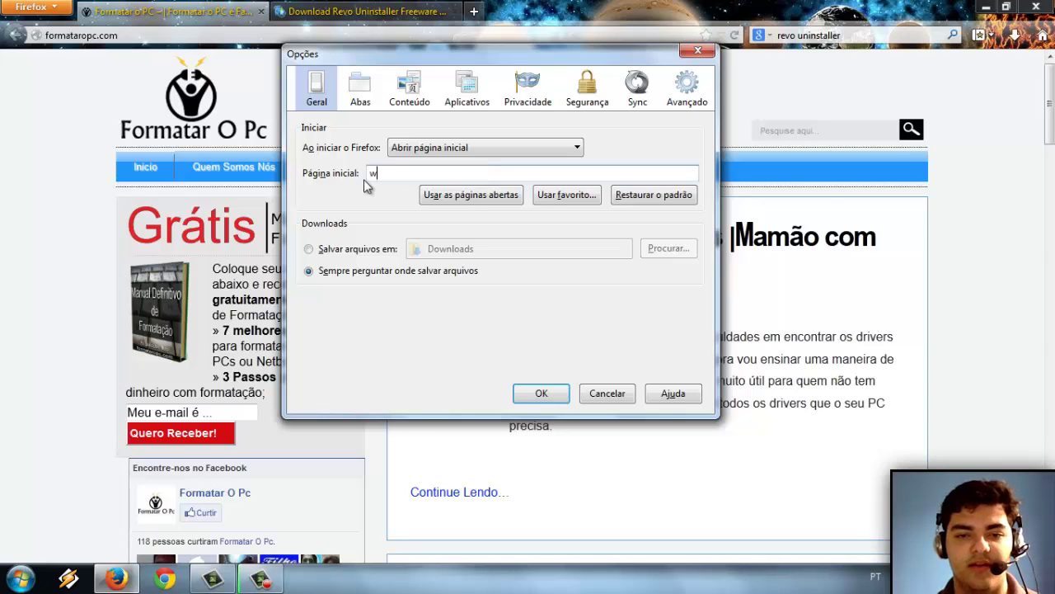
{"action": "left_click", "coordinate": [371, 189]}
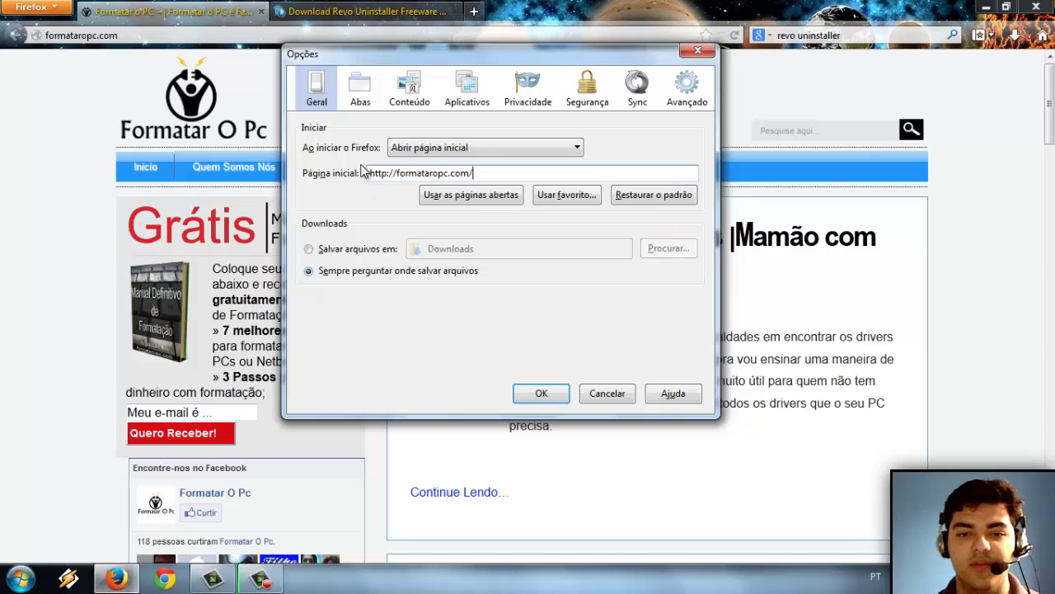
{"action": "left_click", "coordinate": [541, 393]}
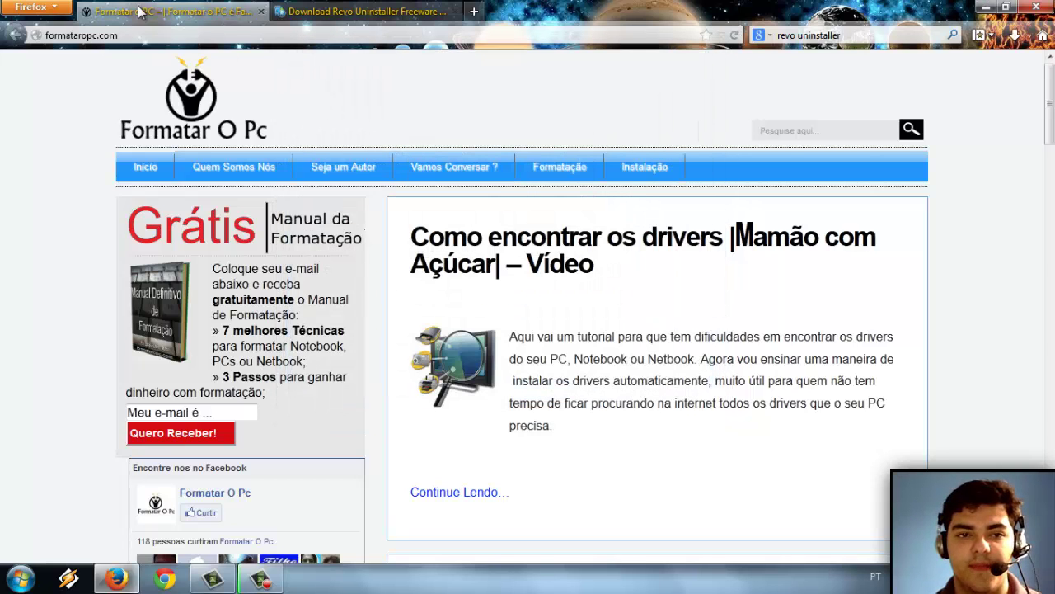
Recheck the home page address in Firefox's general options, accept the settings and close the browser.
{"action": "left_click", "coordinate": [33, 6]}
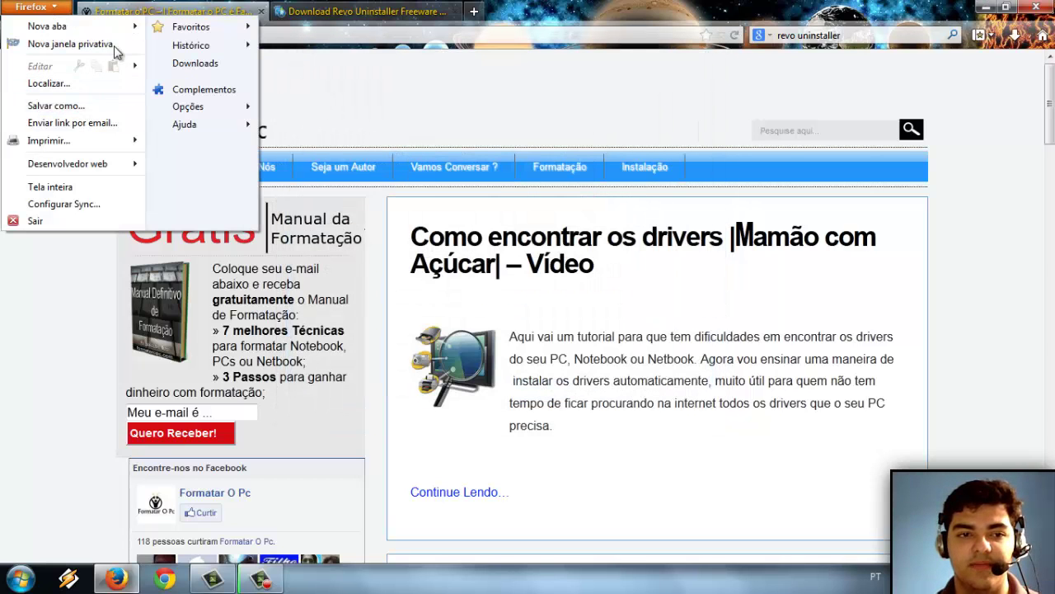
{"action": "mouse_move", "coordinate": [188, 107]}
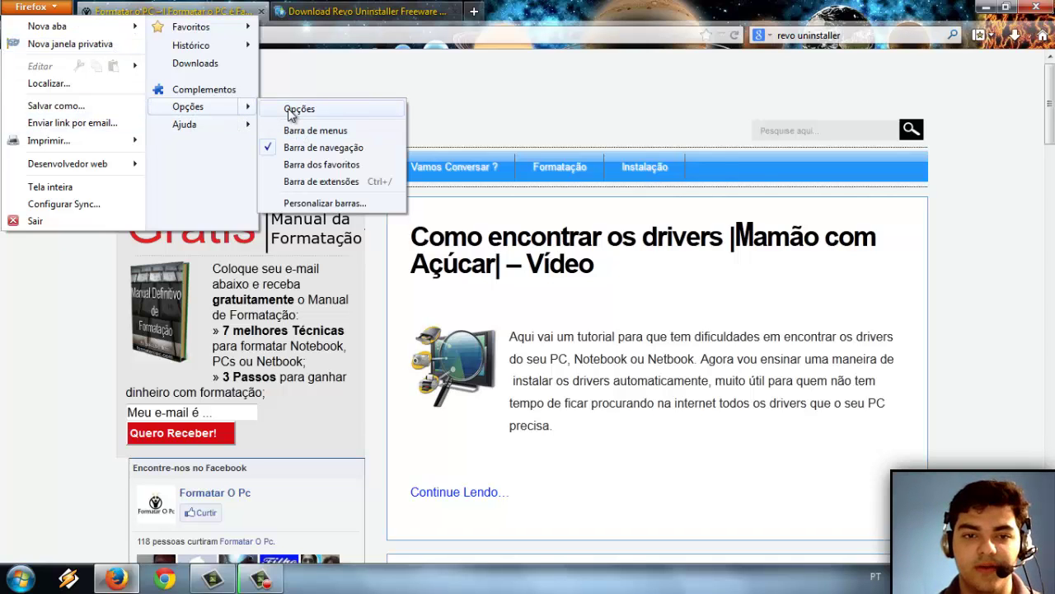
{"action": "left_click", "coordinate": [290, 115]}
{"action": "left_click_drag", "start_coordinate": [472, 172], "coordinate": [349, 173]}
{"action": "left_click", "coordinate": [373, 172]}
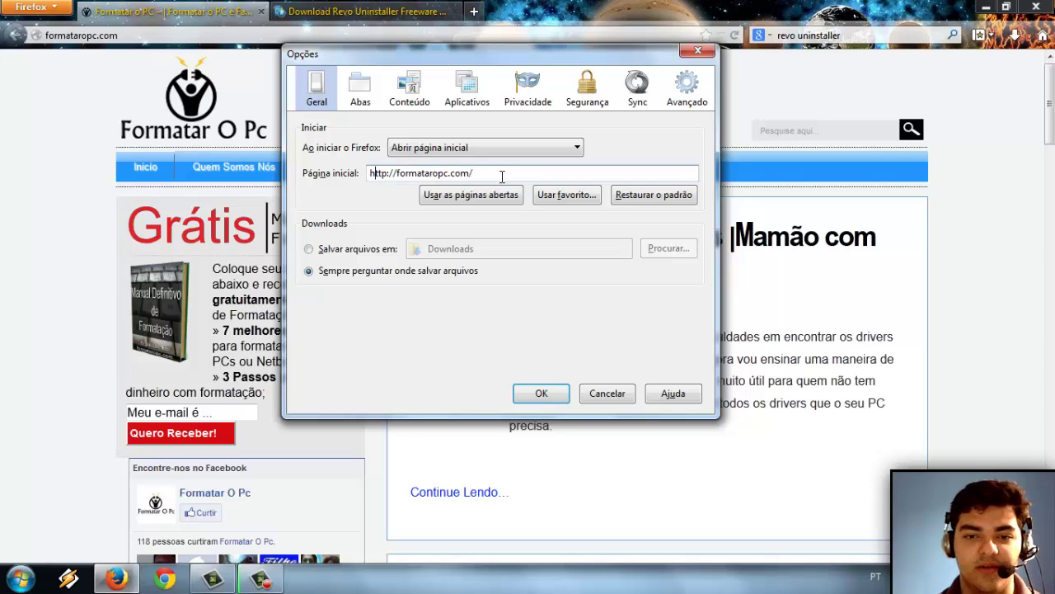
{"action": "left_click_drag", "start_coordinate": [433, 178], "coordinate": [348, 178]}
{"action": "left_click", "coordinate": [429, 169]}
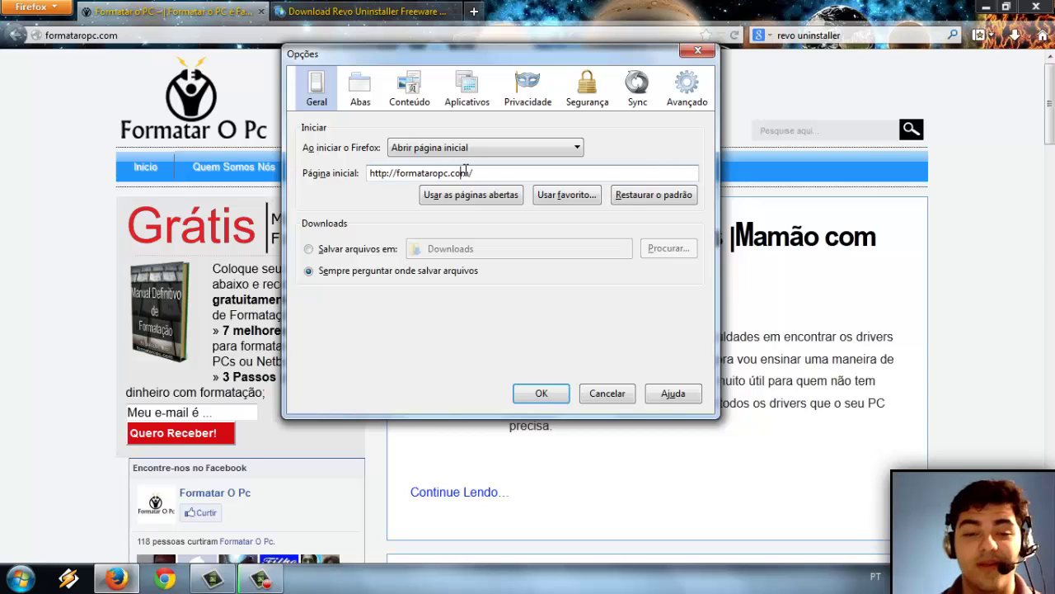
{"action": "left_click_drag", "start_coordinate": [474, 176], "coordinate": [372, 176]}
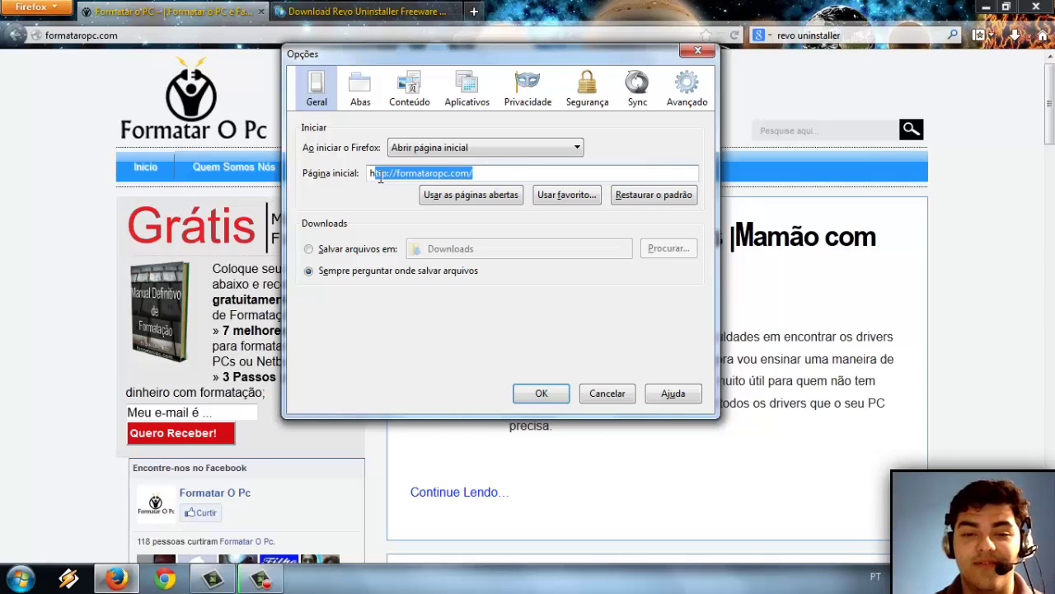
{"action": "left_click", "coordinate": [384, 176]}
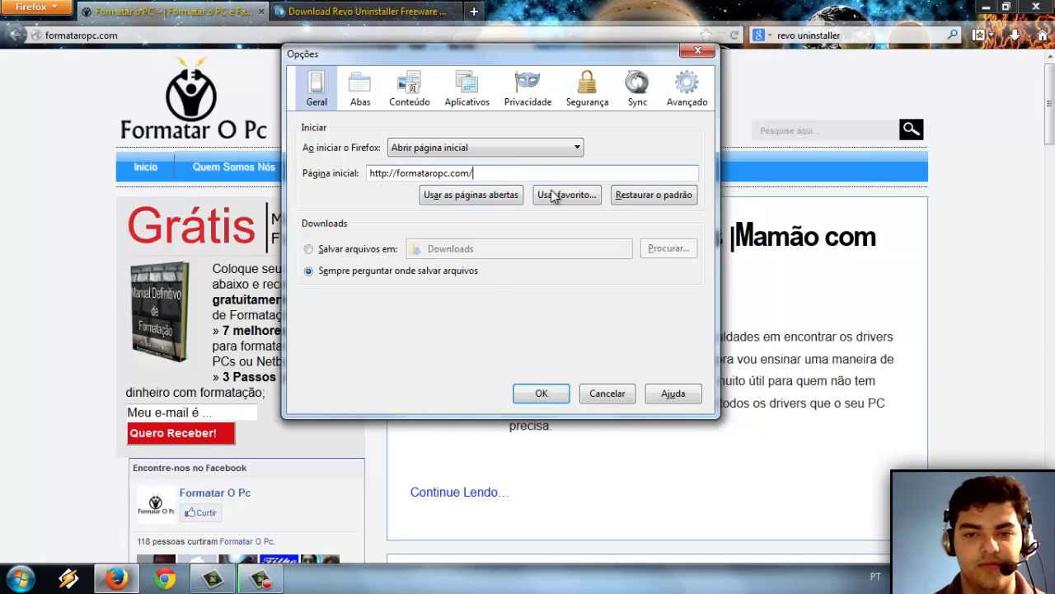
{"action": "left_click", "coordinate": [544, 400]}
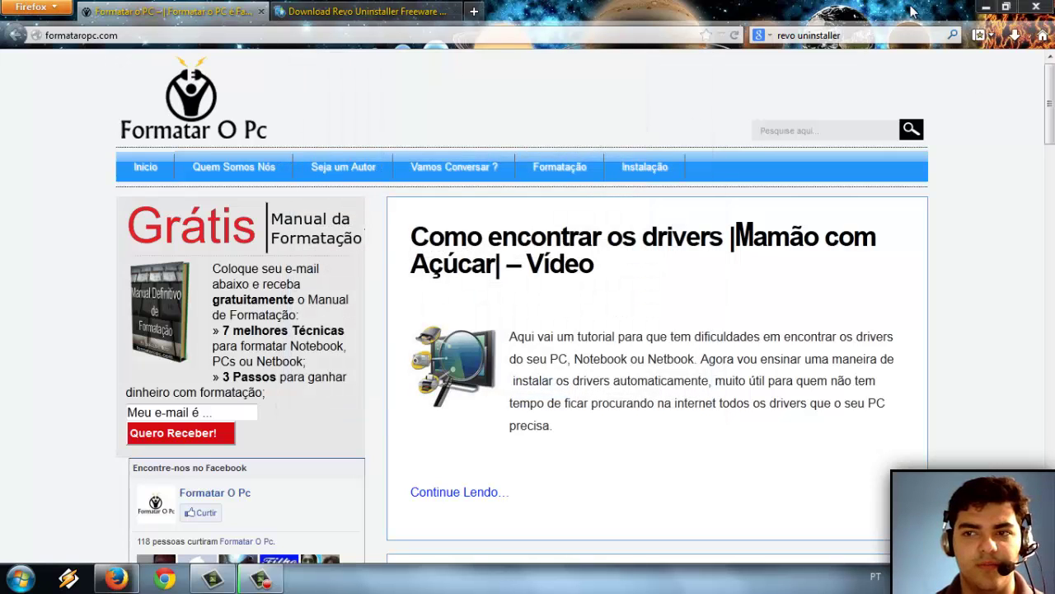
{"action": "left_click", "coordinate": [1033, 7]}
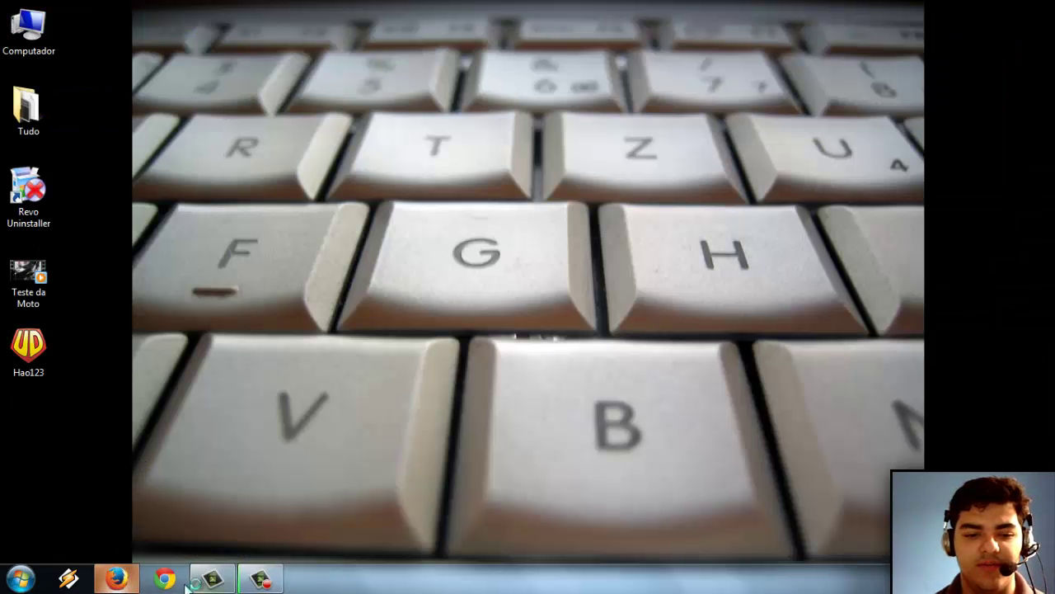
Reopen Firefox and start Google Chrome, bringing the Chrome window to the front.
{"action": "left_click", "coordinate": [116, 579]}
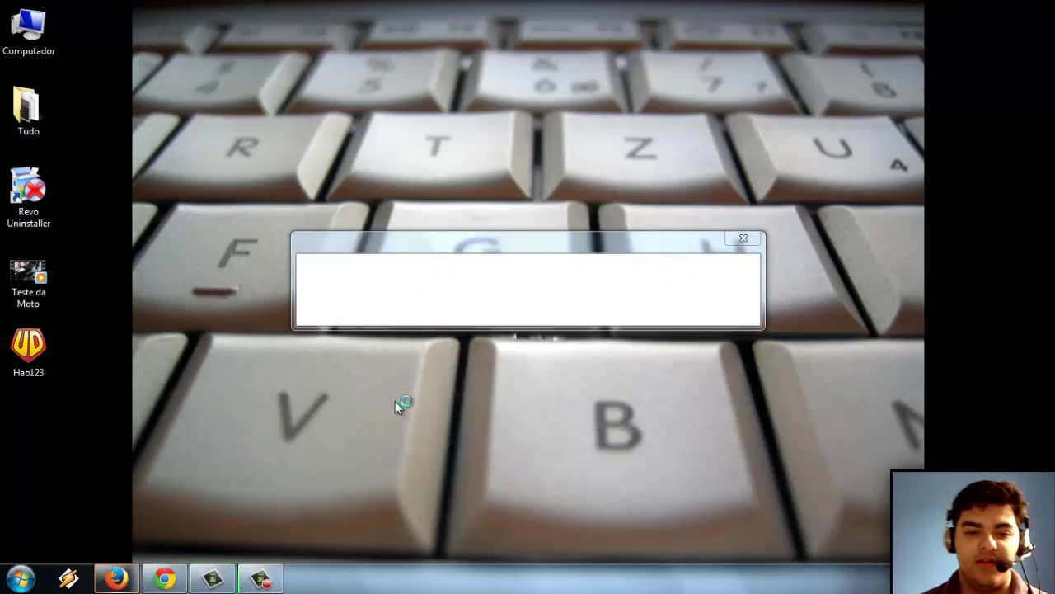
{"action": "left_click", "coordinate": [519, 311]}
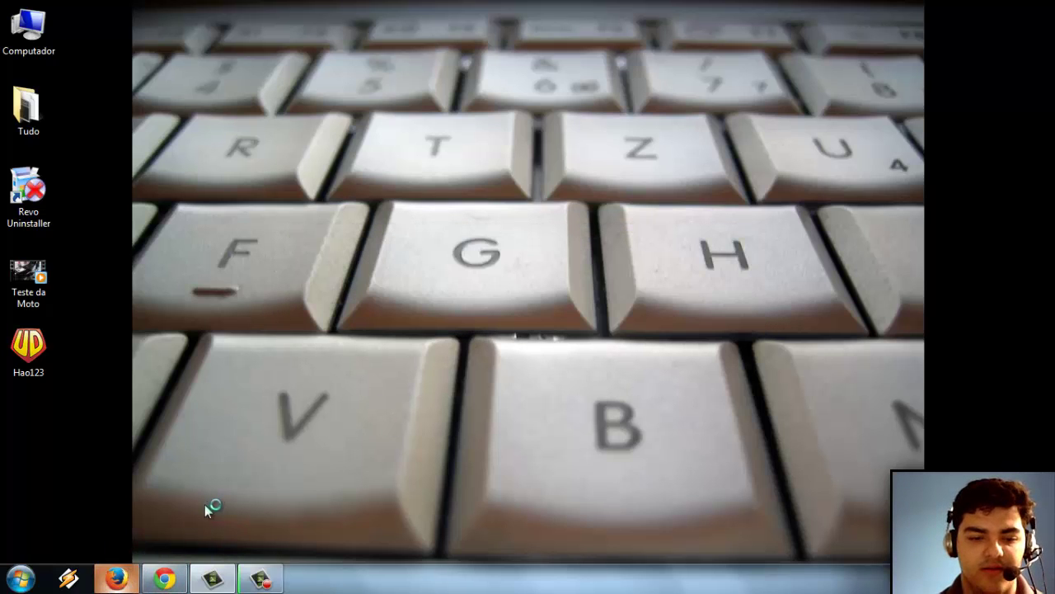
{"action": "left_click", "coordinate": [164, 579]}
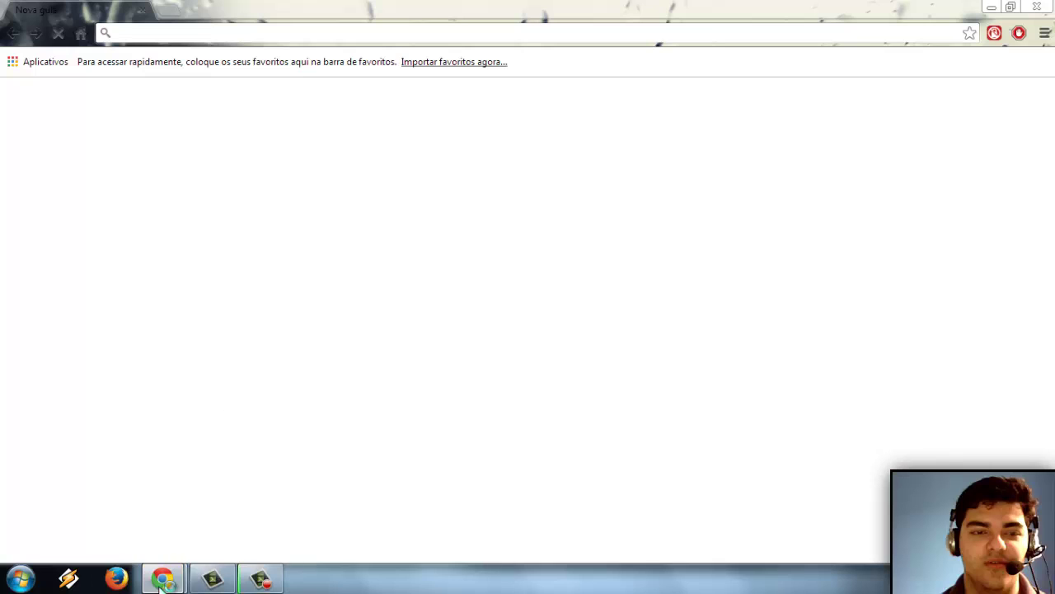
{"action": "mouse_move", "coordinate": [169, 578]}
{"action": "left_click", "coordinate": [340, 450]}
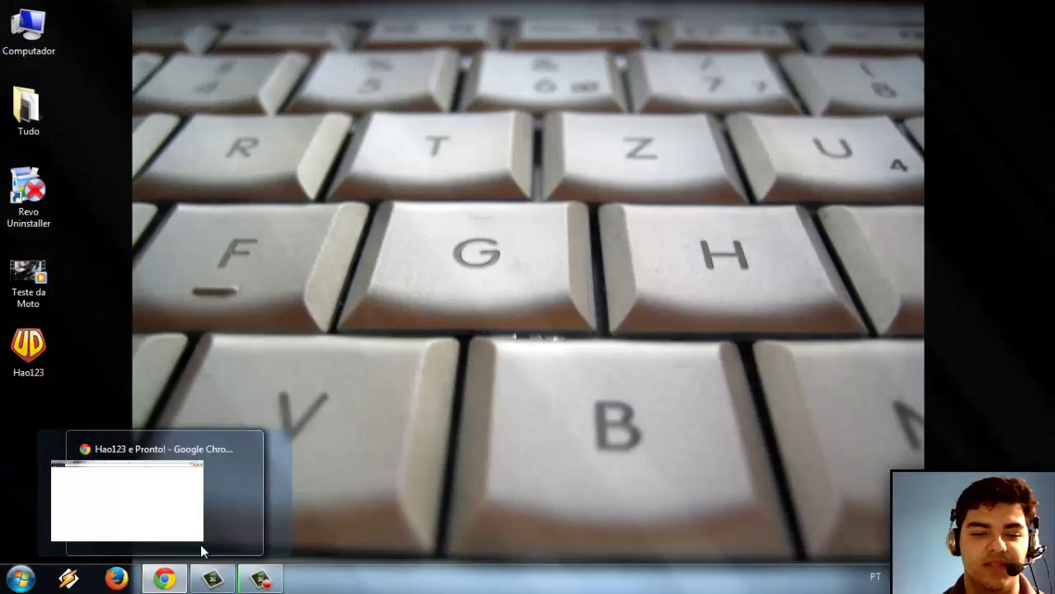
{"action": "left_click", "coordinate": [201, 544]}
Inspect the address of the page that Chrome loads at startup.
{"action": "left_click", "coordinate": [189, 31]}
{"action": "left_click", "coordinate": [193, 34]}
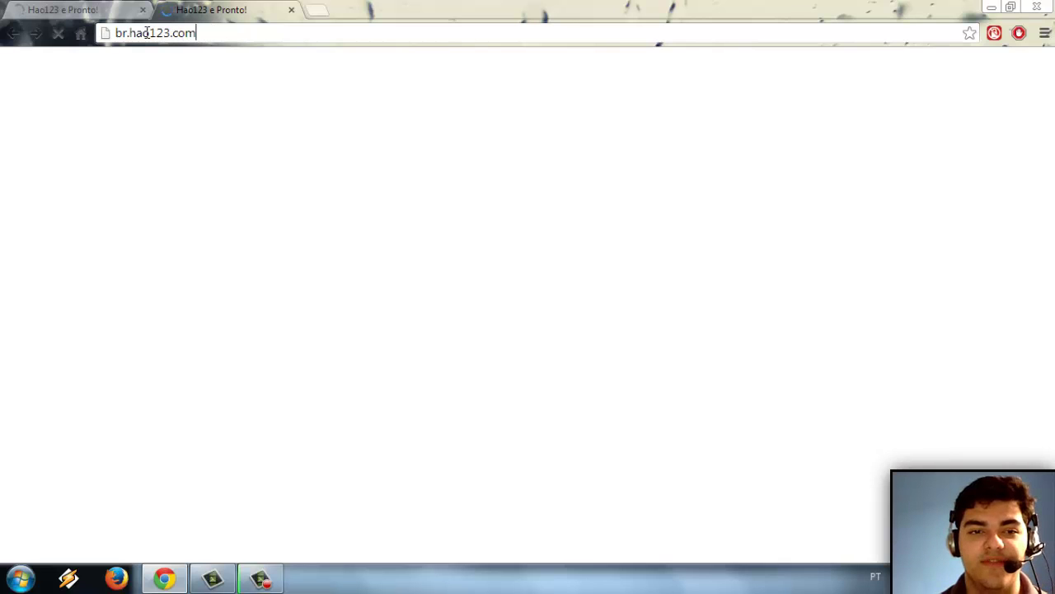
{"action": "left_click_drag", "start_coordinate": [195, 33], "coordinate": [127, 33]}
{"action": "left_click", "coordinate": [120, 33]}
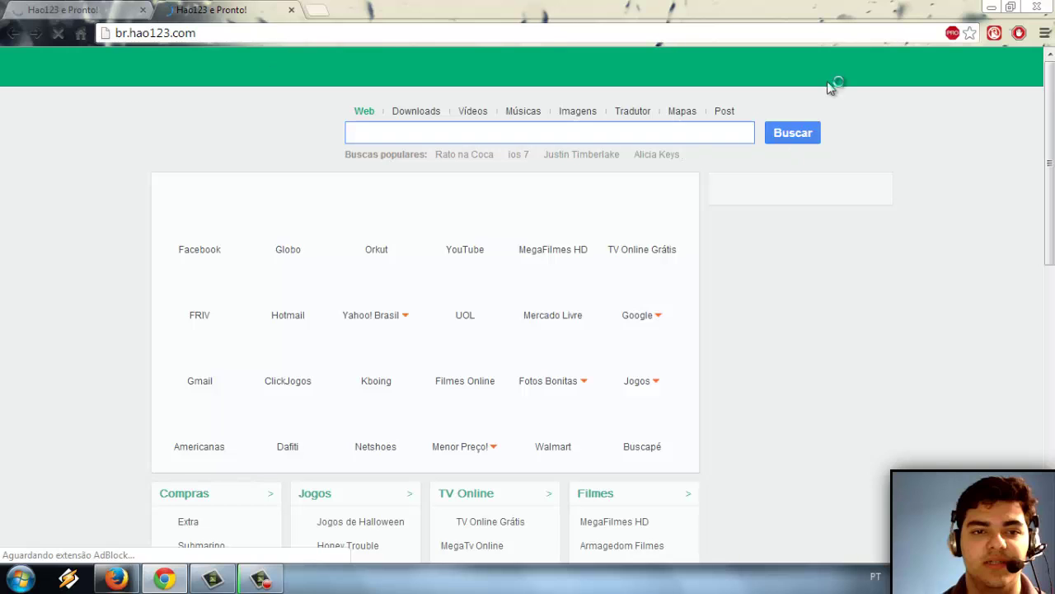
Open Chrome's settings and check the configured home page address.
{"action": "left_click", "coordinate": [1045, 33]}
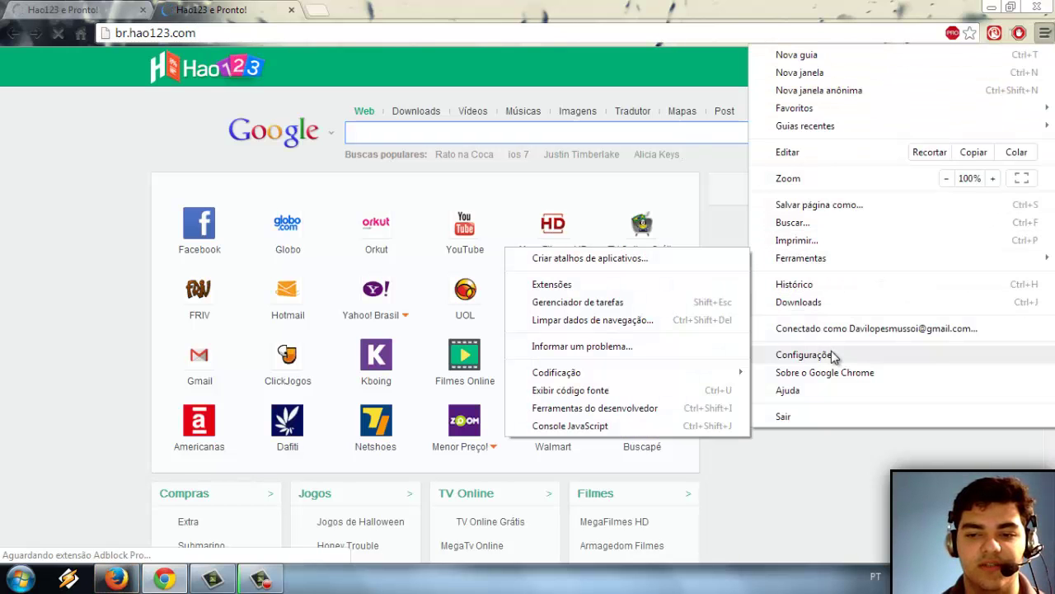
{"action": "left_click", "coordinate": [804, 355]}
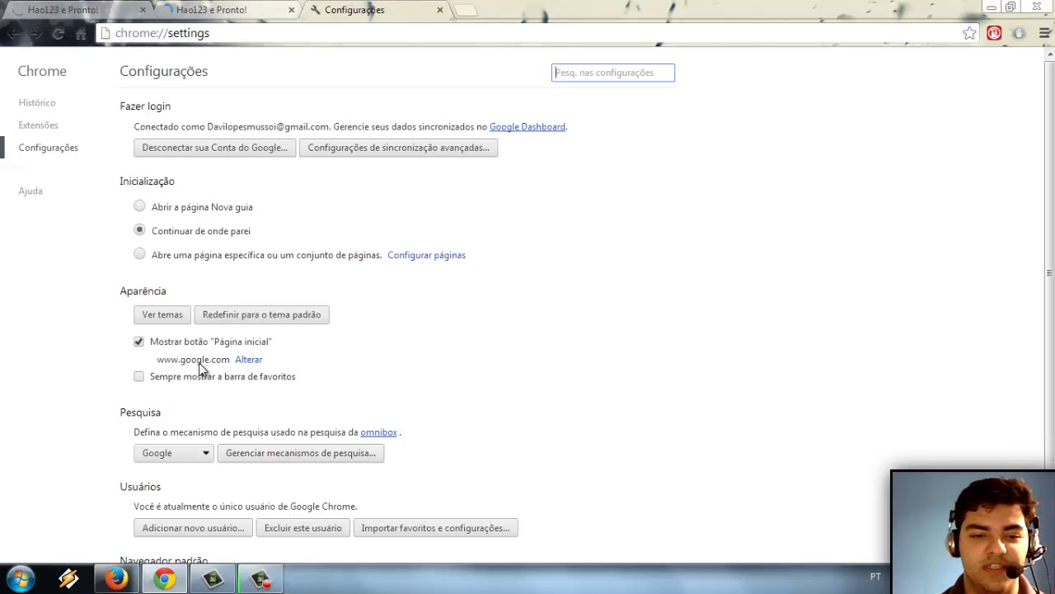
{"action": "left_click_drag", "start_coordinate": [172, 360], "coordinate": [241, 367]}
Close both Hao123 tabs in Chrome, keeping only the settings page open.
{"action": "left_click", "coordinate": [79, 33]}
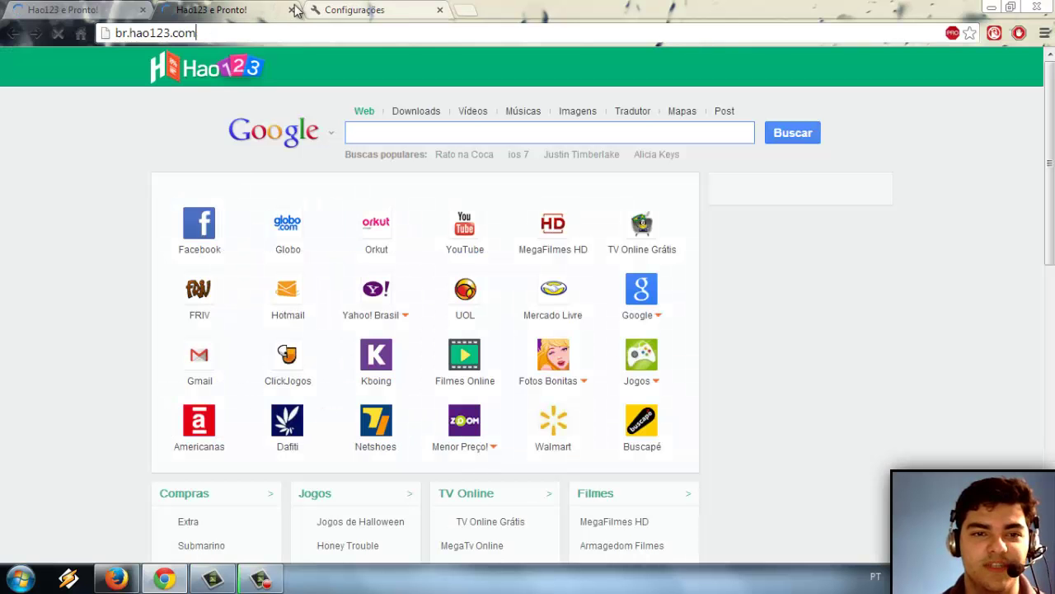
{"action": "left_click", "coordinate": [143, 11]}
{"action": "left_click", "coordinate": [144, 11]}
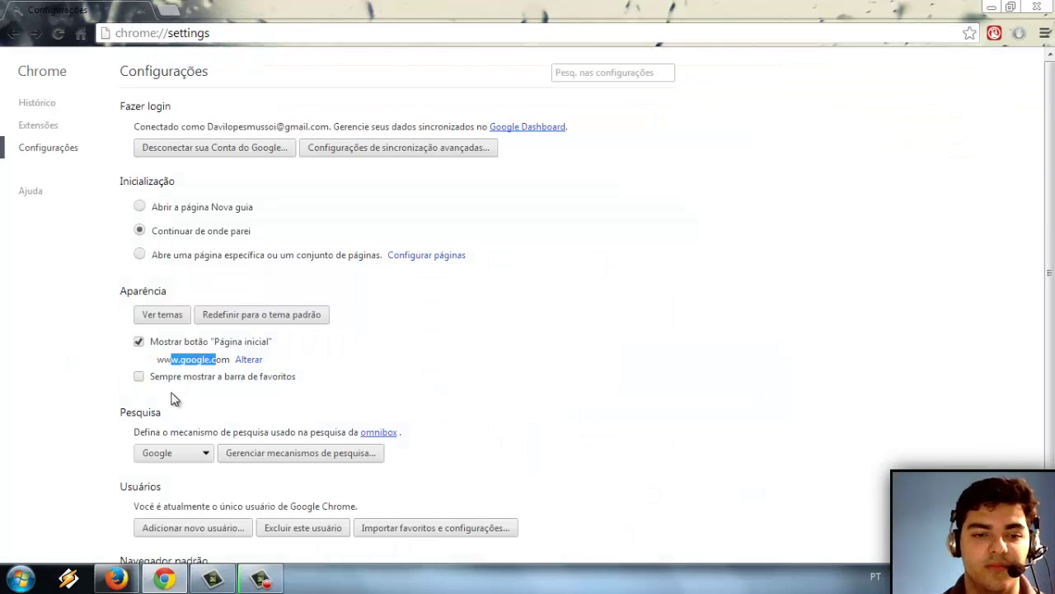
{"action": "left_click_drag", "start_coordinate": [178, 231], "coordinate": [251, 231]}
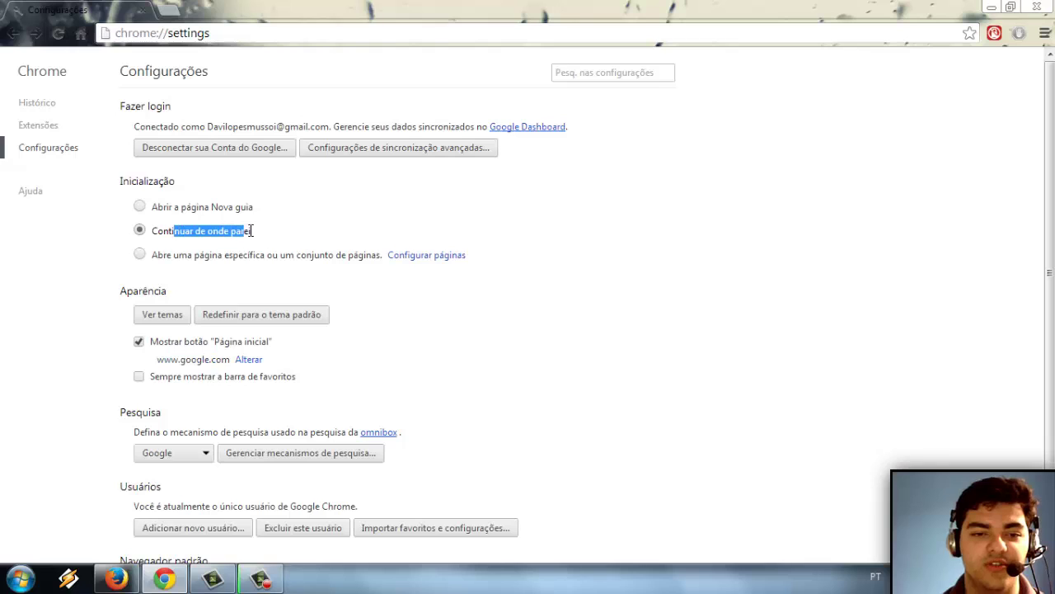
{"action": "left_click", "coordinate": [201, 208]}
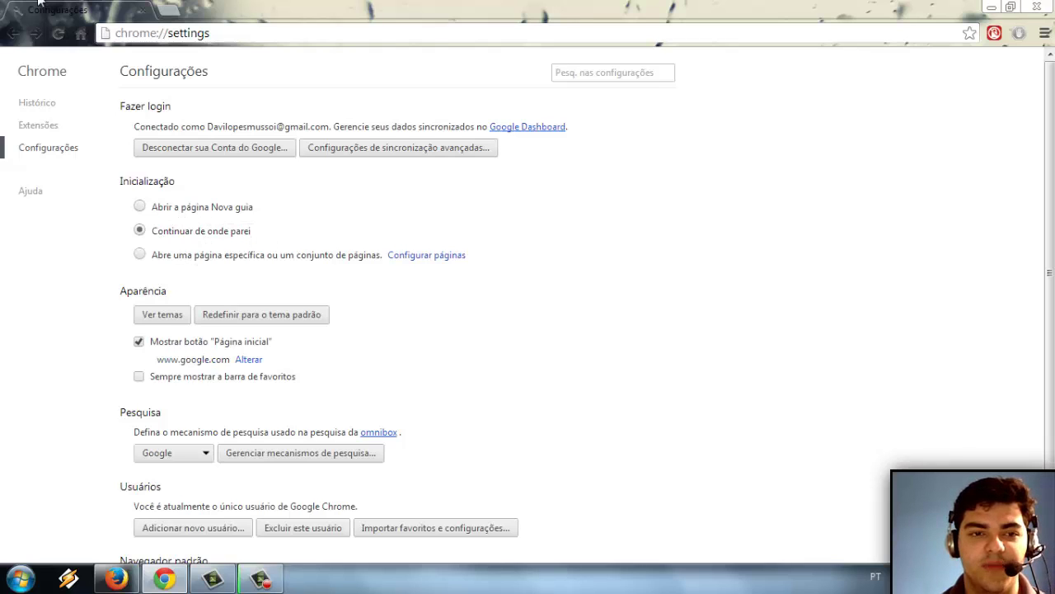
{"action": "left_click_drag", "start_coordinate": [171, 339], "coordinate": [196, 365]}
{"action": "left_click", "coordinate": [177, 365]}
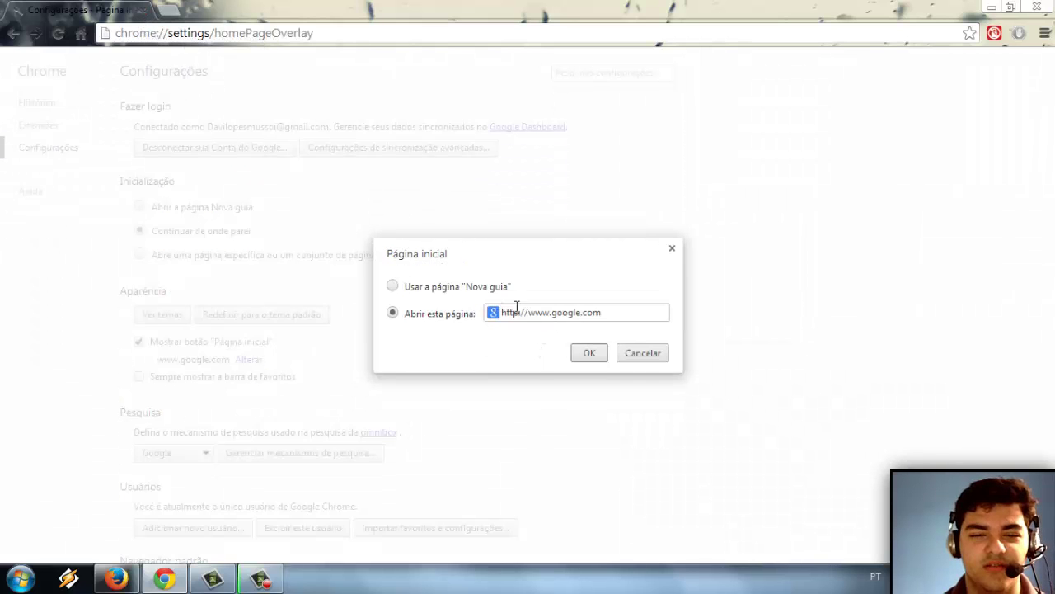
{"action": "type", "text": "formar"}
{"action": "key", "text": "BackSpace"}
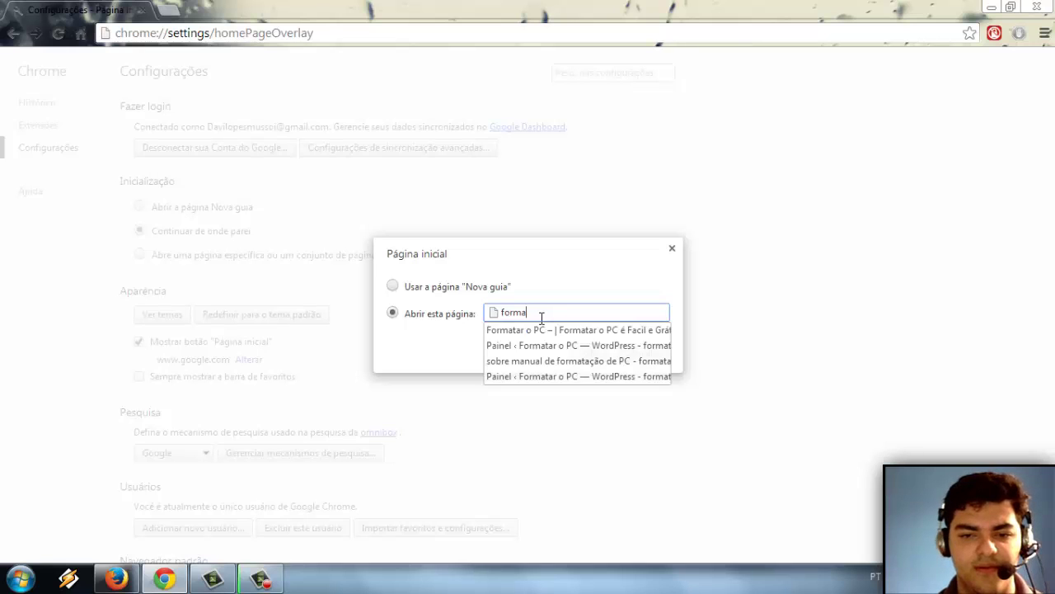
{"action": "left_click", "coordinate": [514, 332]}
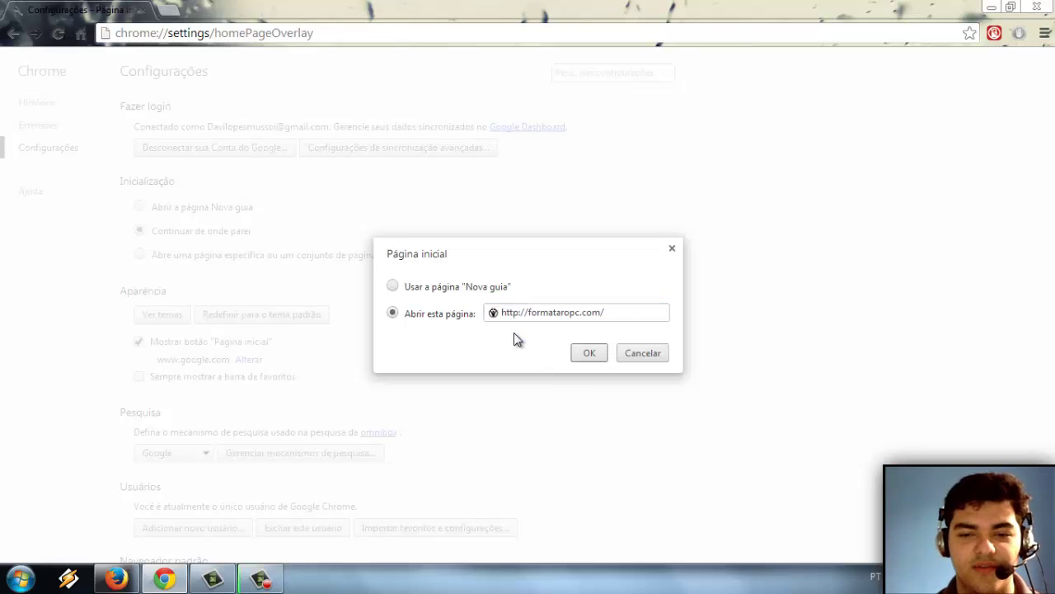
{"action": "left_click", "coordinate": [589, 353]}
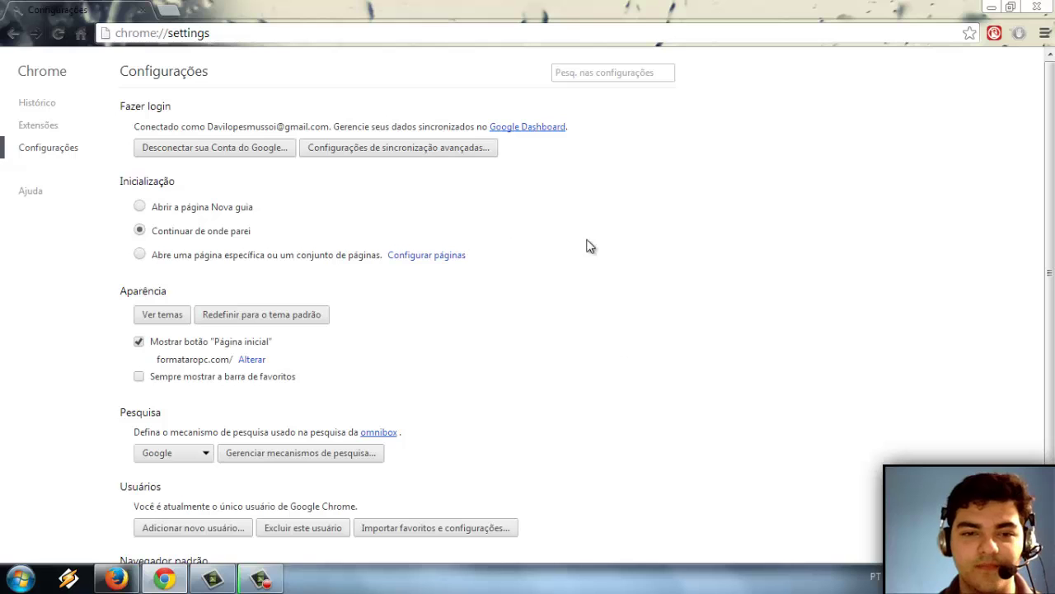
{"action": "scroll", "coordinate": [1049, 273], "scroll_direction": "down", "scroll_amount": 2}
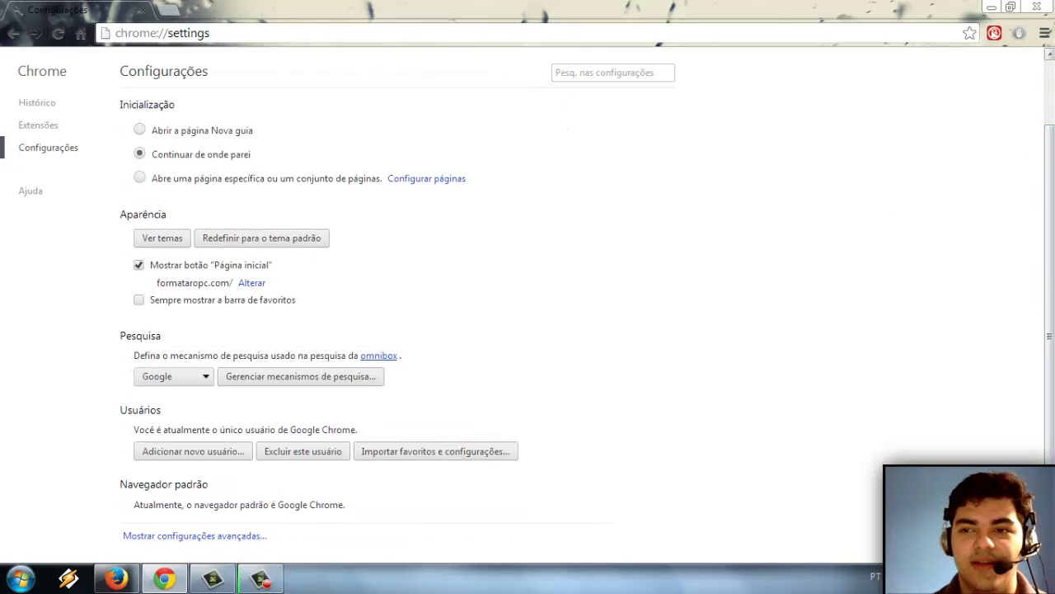
{"action": "scroll", "coordinate": [528, 297], "scroll_direction": "up", "scroll_amount": 2}
Switch to Firefox and bookmark the formataropc.com page in the "Não organizados" folder.
{"action": "key", "text": "alt+Tab"}
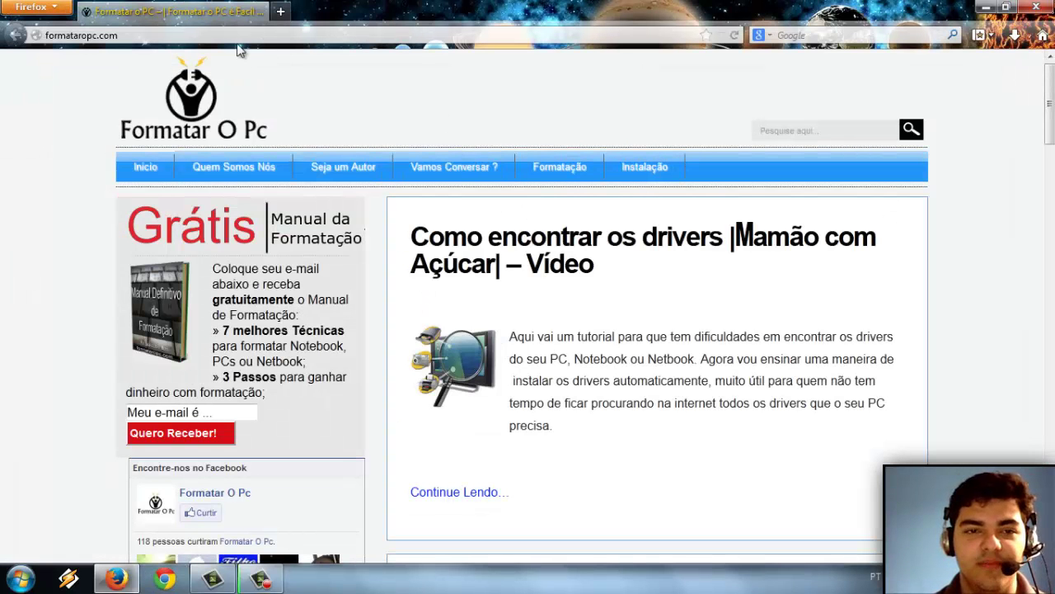
{"action": "left_click", "coordinate": [709, 34]}
{"action": "left_click", "coordinate": [705, 34]}
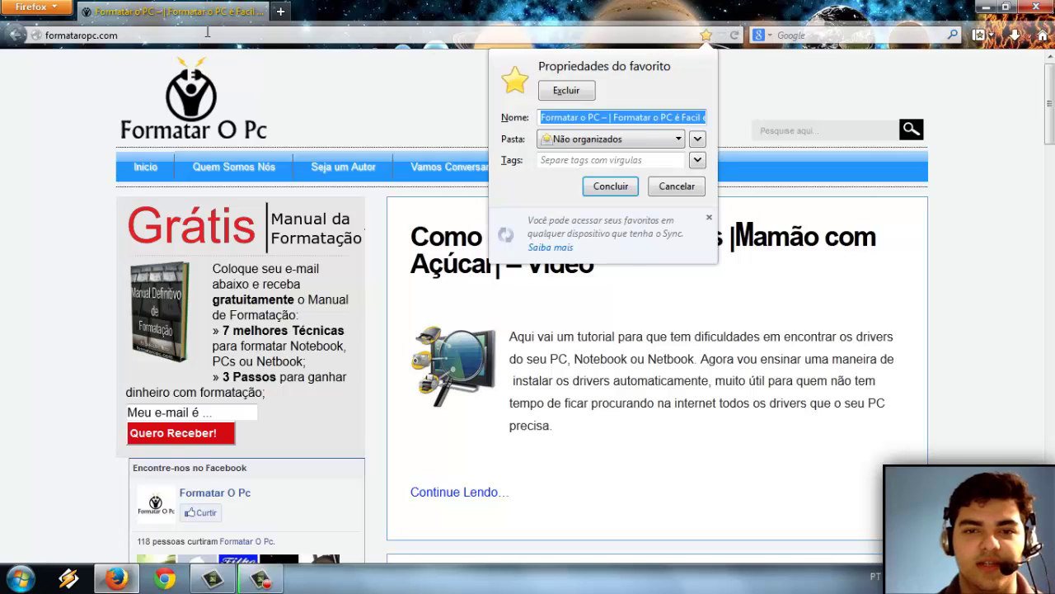
{"action": "left_click", "coordinate": [733, 67]}
{"action": "left_click", "coordinate": [706, 35]}
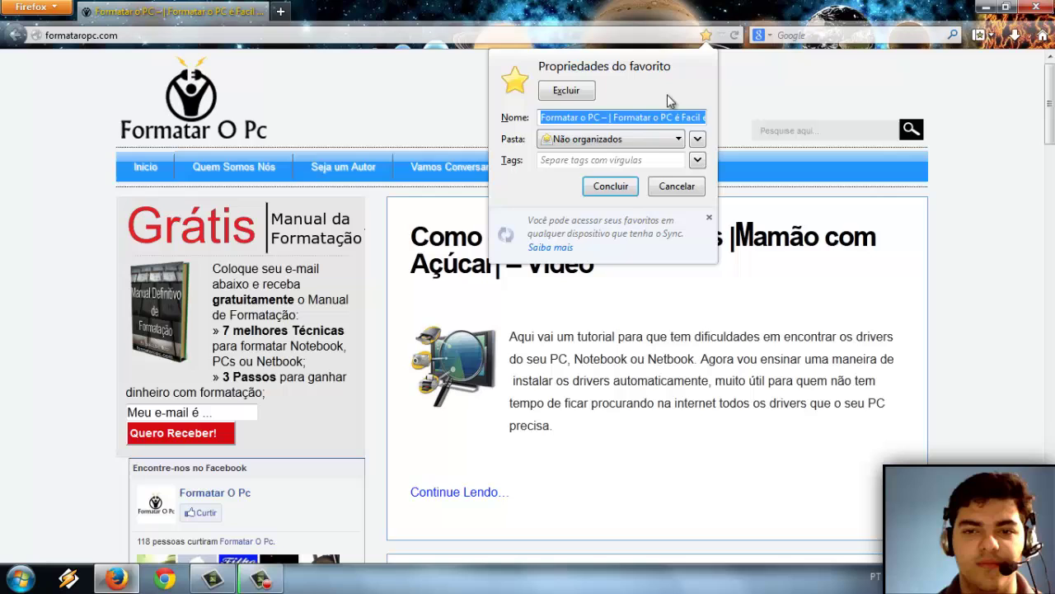
{"action": "left_click", "coordinate": [610, 183]}
Check what a new Firefox tab loads and return to the formataropc.com tab.
{"action": "left_click", "coordinate": [280, 11]}
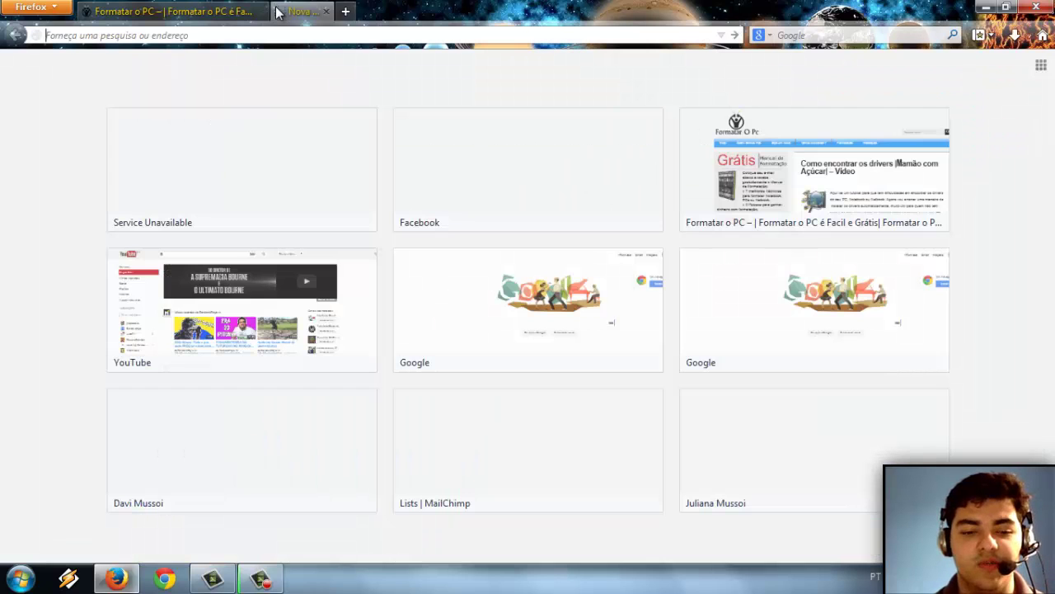
{"action": "left_click", "coordinate": [278, 582]}
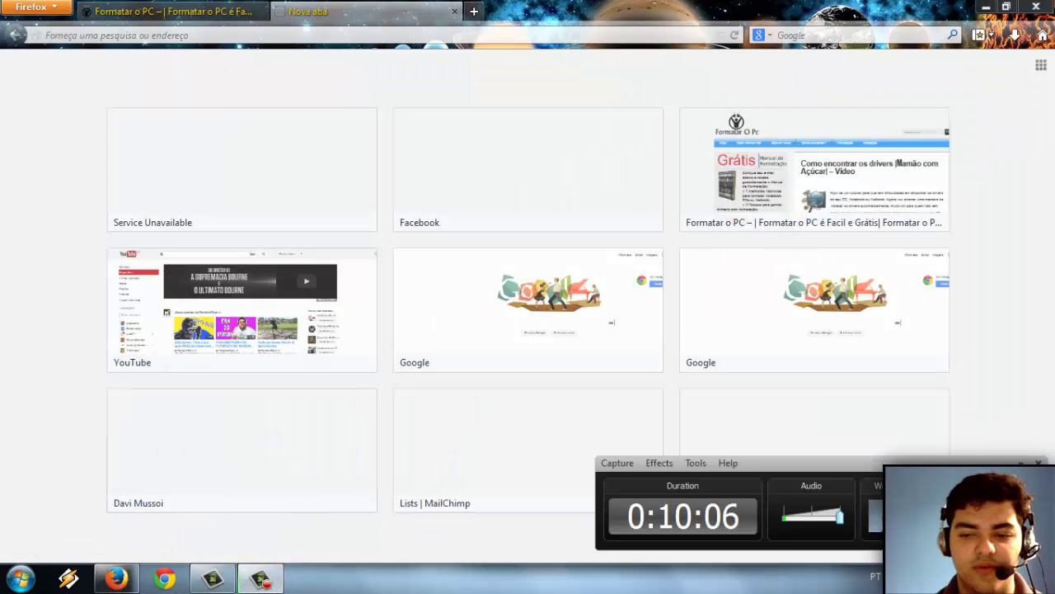
{"action": "left_click", "coordinate": [1021, 463]}
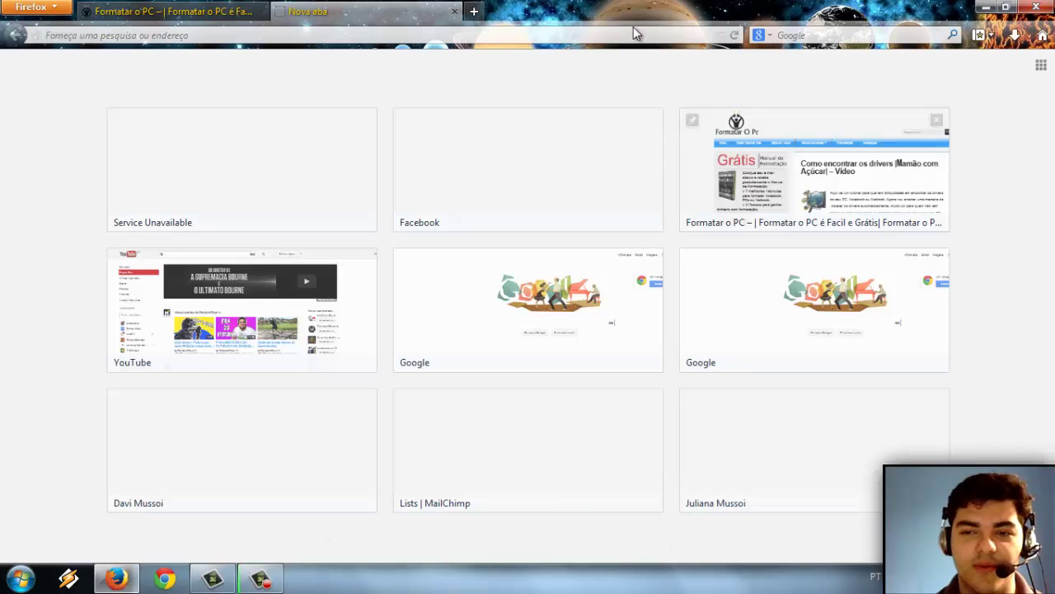
{"action": "left_click", "coordinate": [198, 7]}
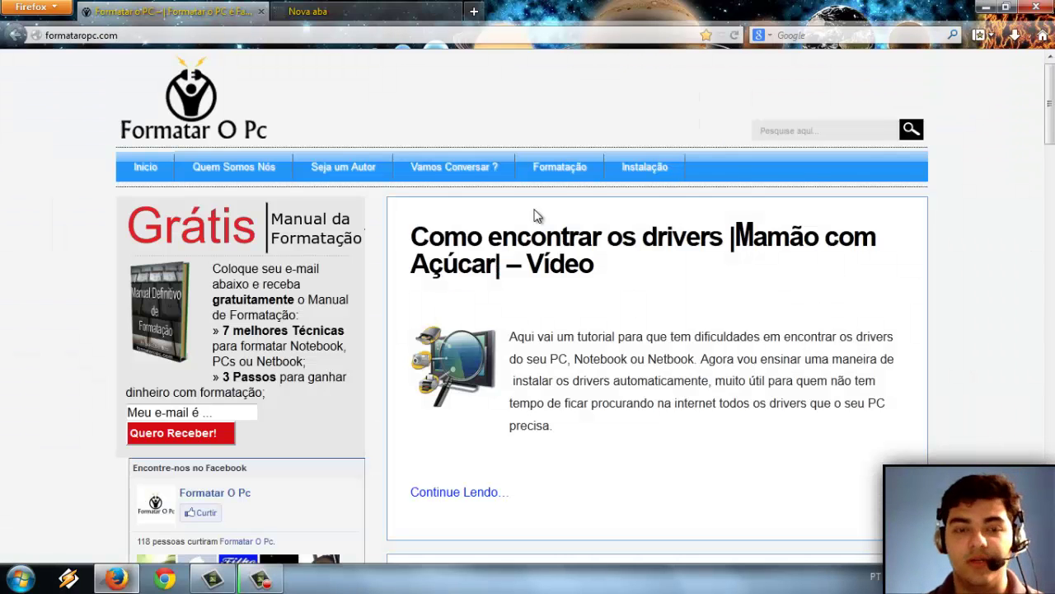
Minimize Firefox and launch Revo Uninstaller from the desktop.
{"action": "left_click", "coordinate": [986, 6]}
{"action": "double_click", "coordinate": [28, 191]}
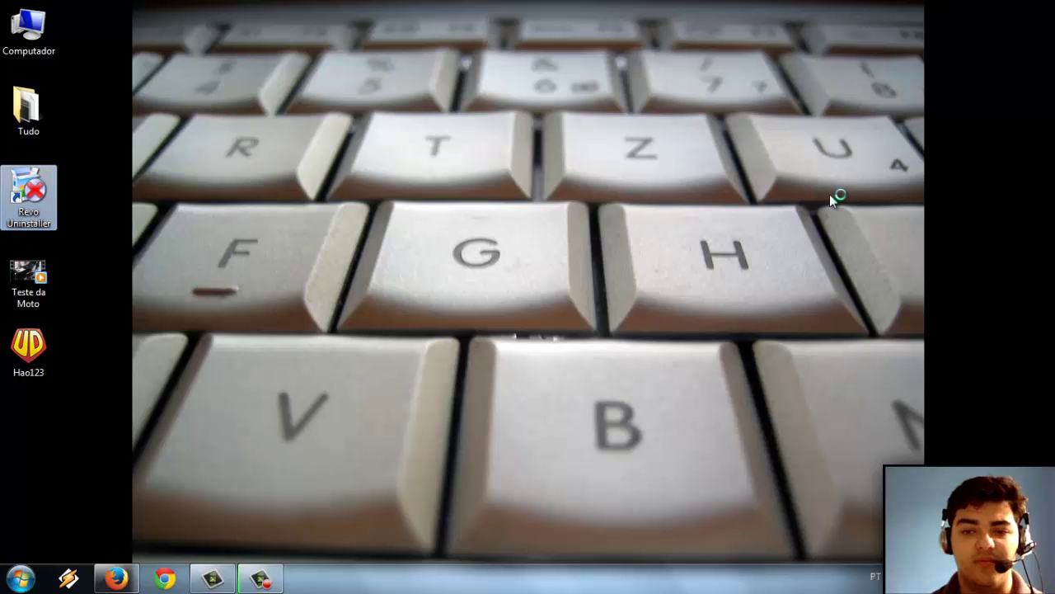